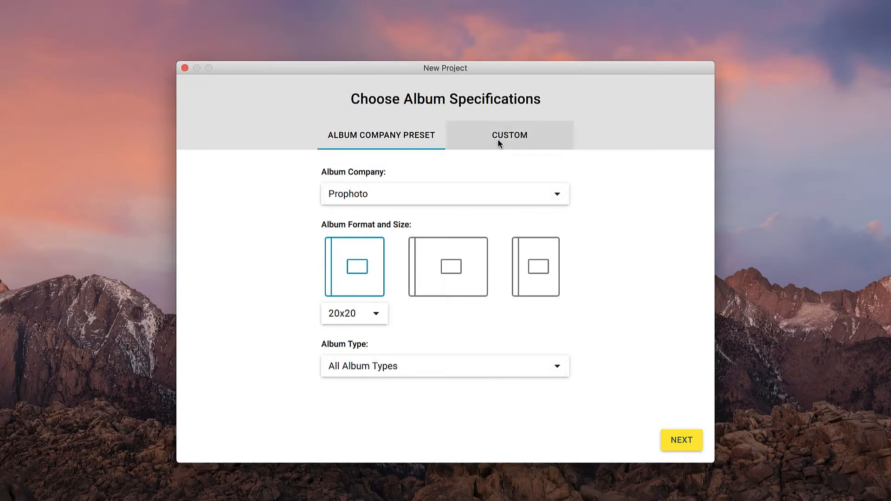
# Choose Renaissance Albums as the album company in the New Project dialog
pyautogui.click(498, 139)
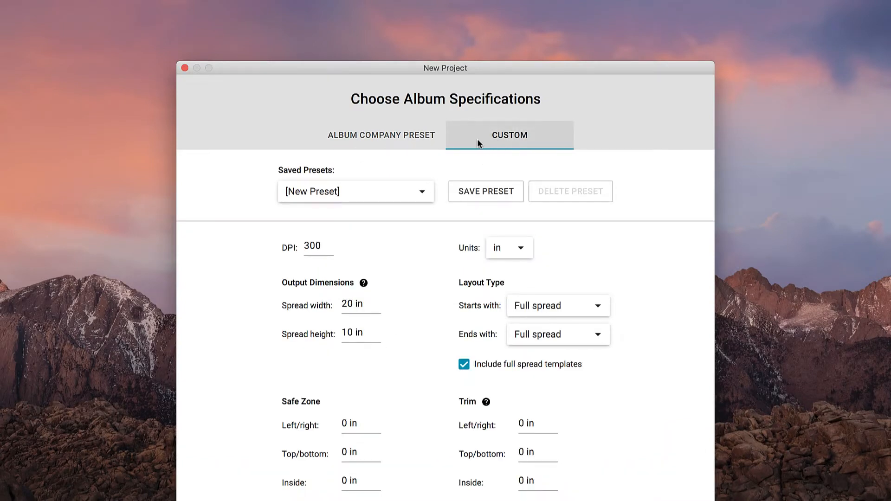
pyautogui.click(419, 139)
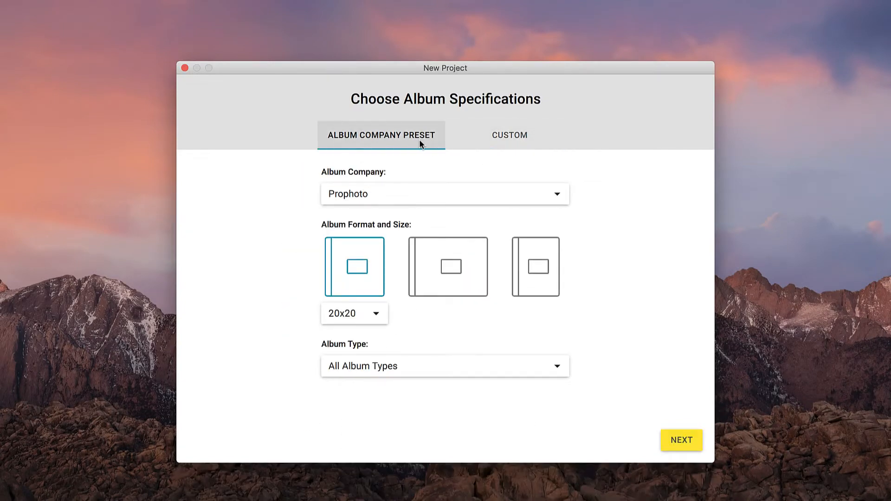
pyautogui.click(487, 193)
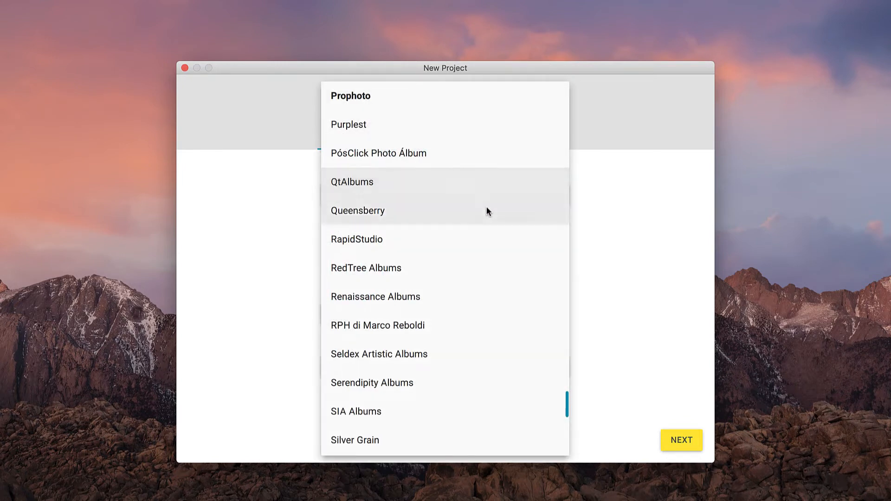
pyautogui.click(482, 289)
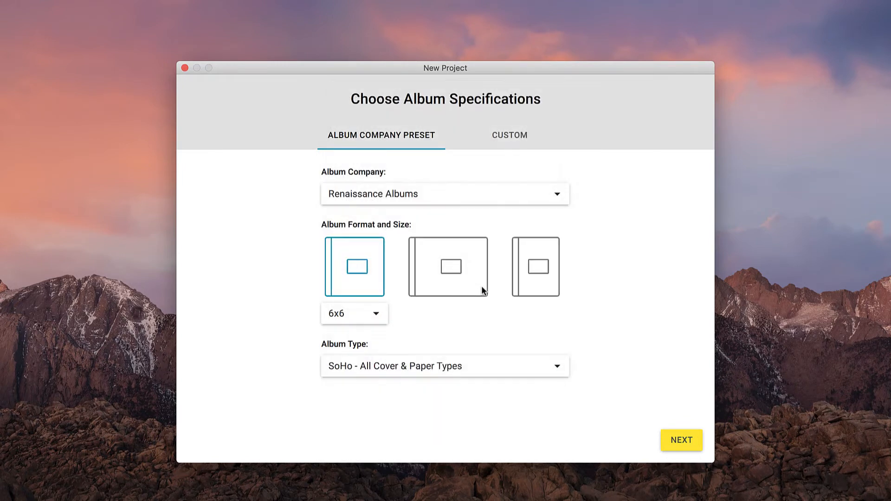
pyautogui.click(477, 289)
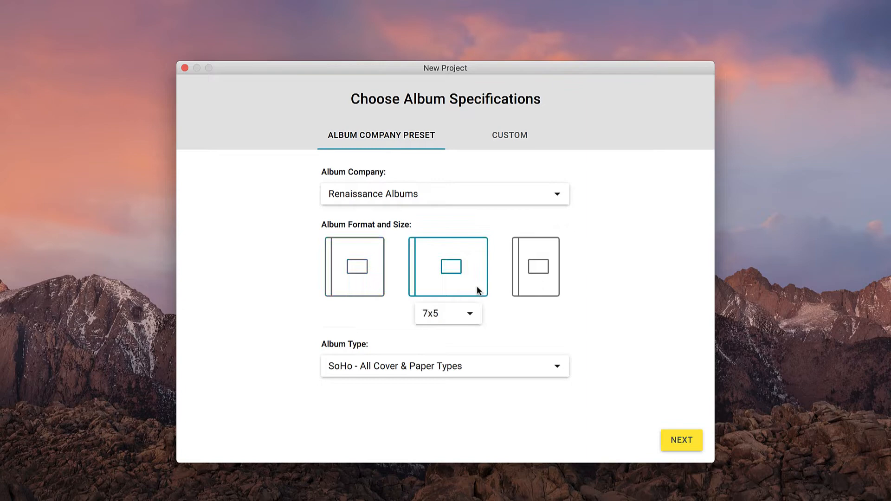
pyautogui.click(522, 288)
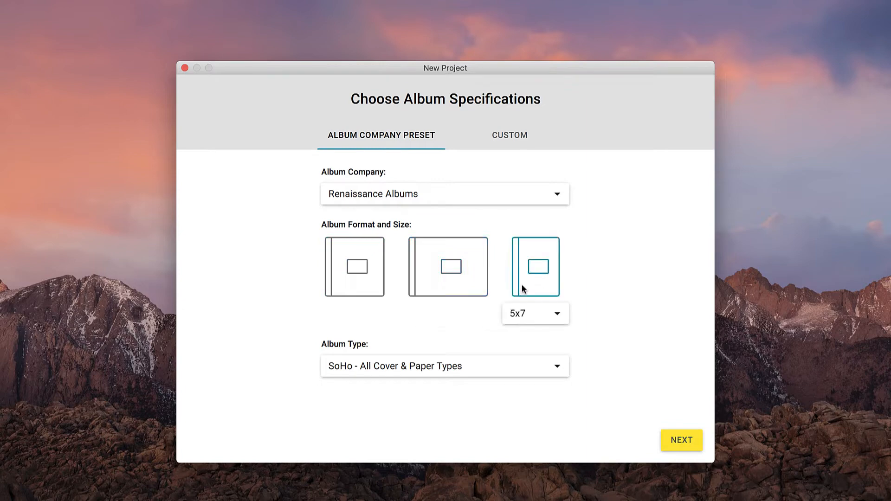
# Pick the square 12x12 format with the Bowery Book album type and continue
pyautogui.click(374, 275)
pyautogui.click(374, 312)
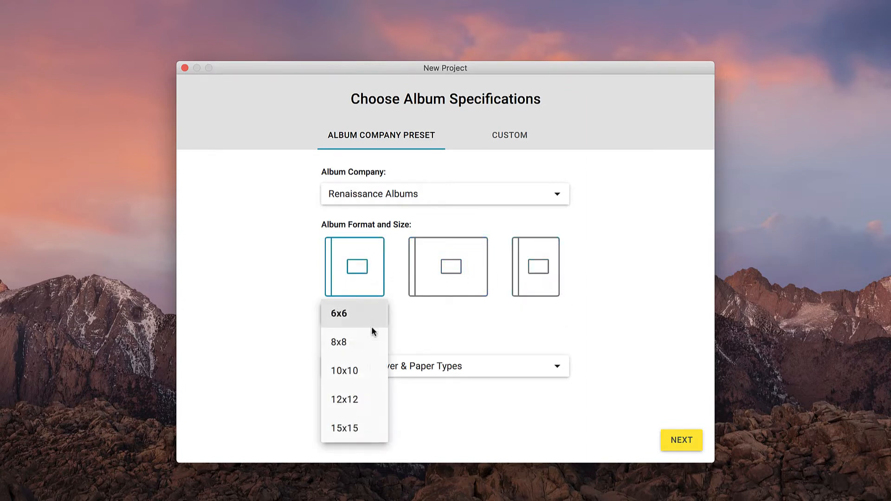
pyautogui.click(370, 397)
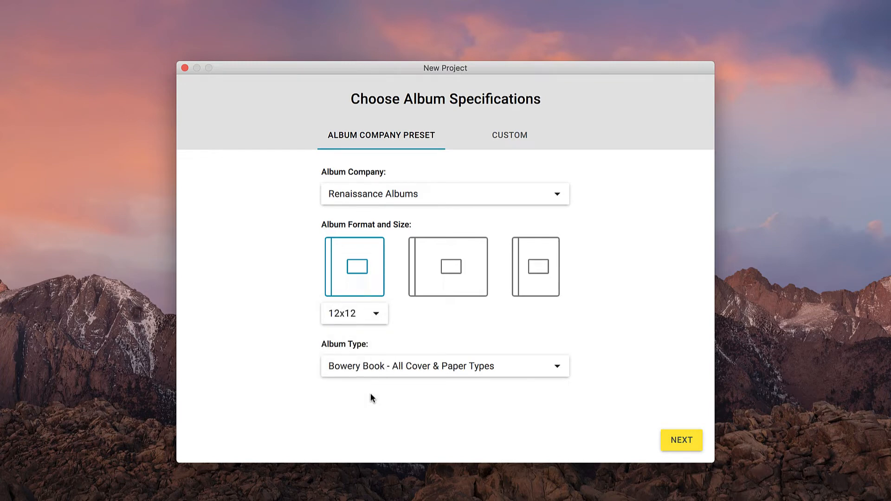
pyautogui.click(411, 369)
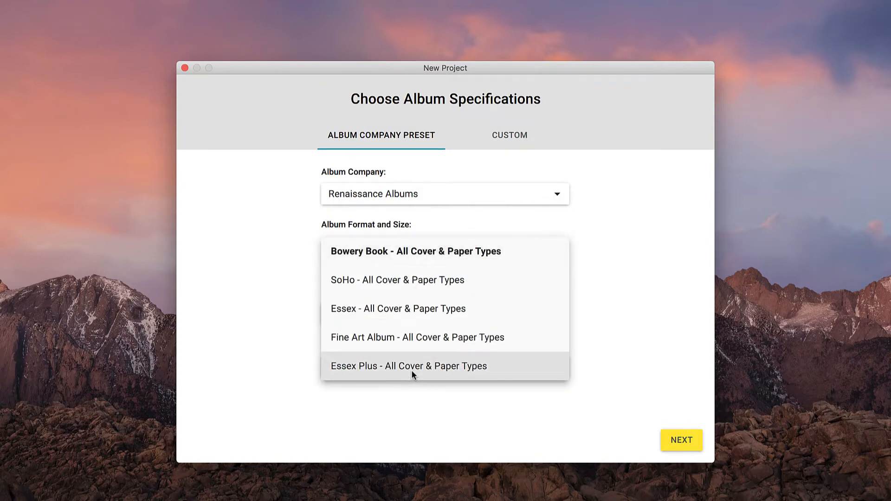
pyautogui.click(410, 260)
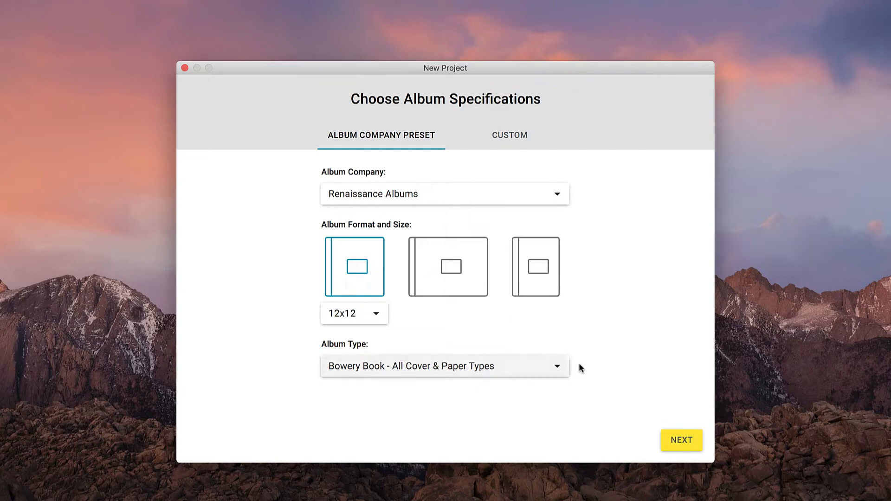
pyautogui.click(680, 440)
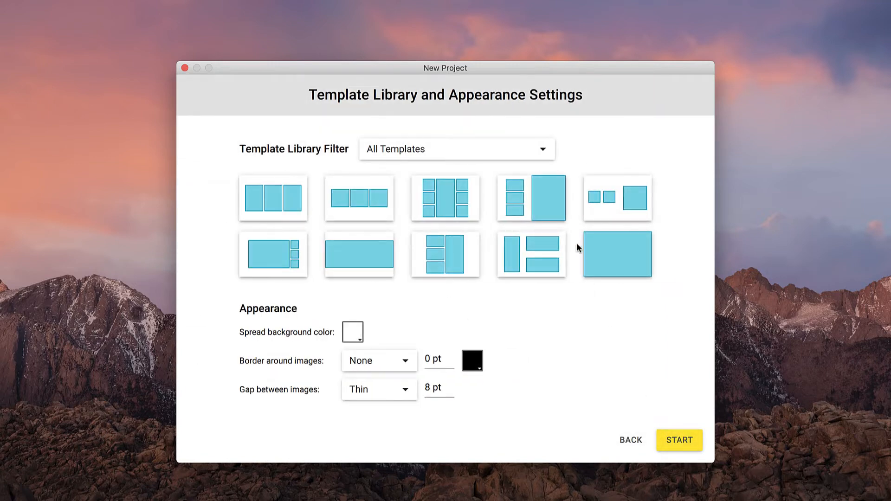
# Keep All Templates in the library filter and save the project as 'Wedding Album'
pyautogui.click(544, 147)
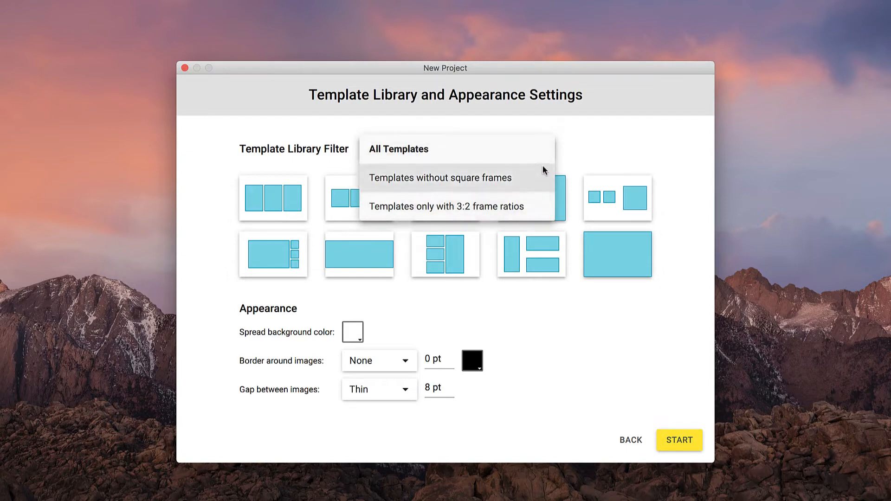
pyautogui.click(542, 150)
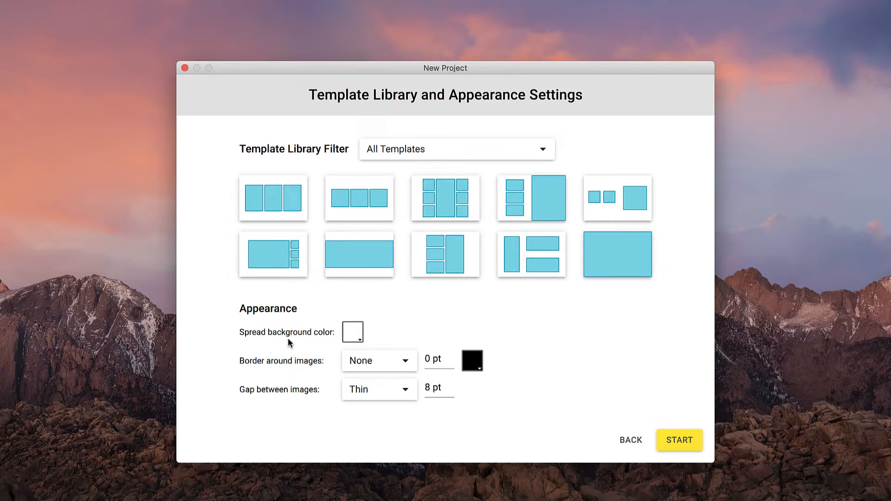
pyautogui.click(677, 437)
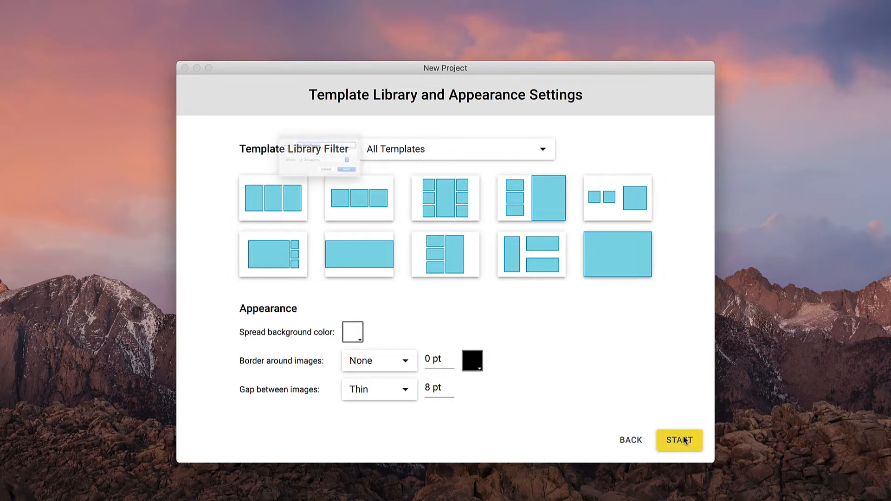
pyautogui.write('Wedding A')
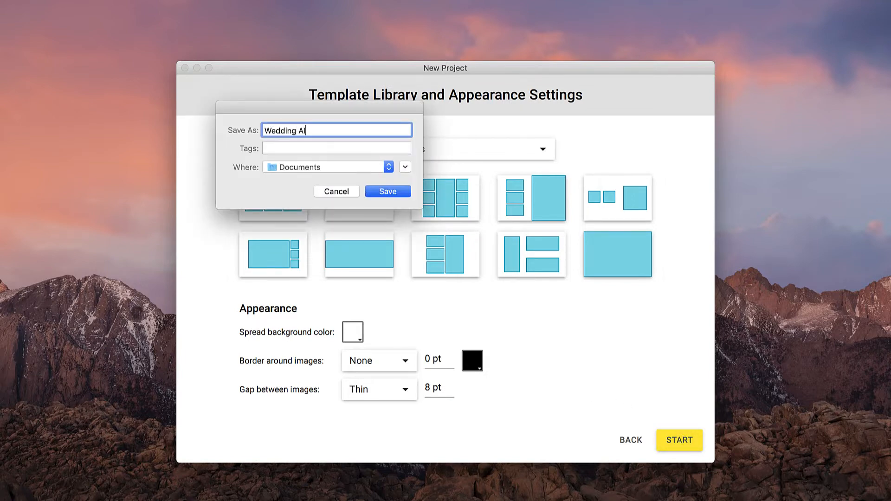
pyautogui.write('lbum')
pyautogui.press('Return')
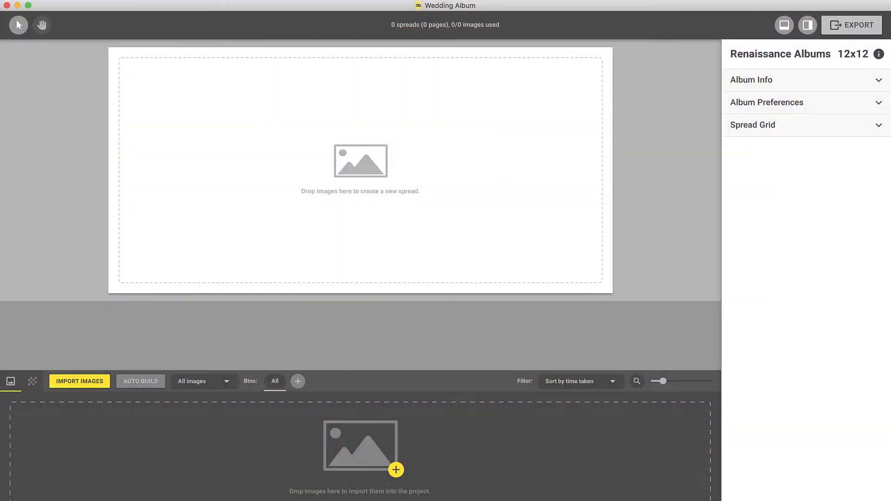
# Add every Wedding album JPEG from the Images folder to the project's image area
pyautogui.click(541, 464)
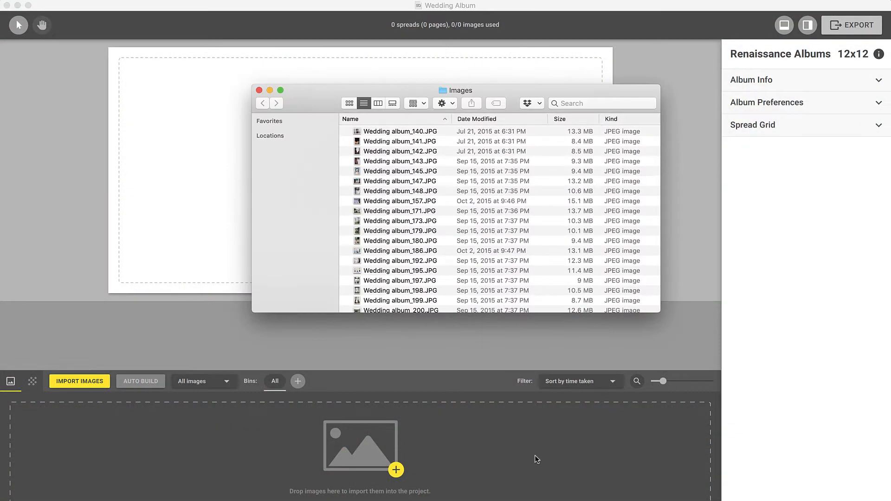
pyautogui.press('super+a')
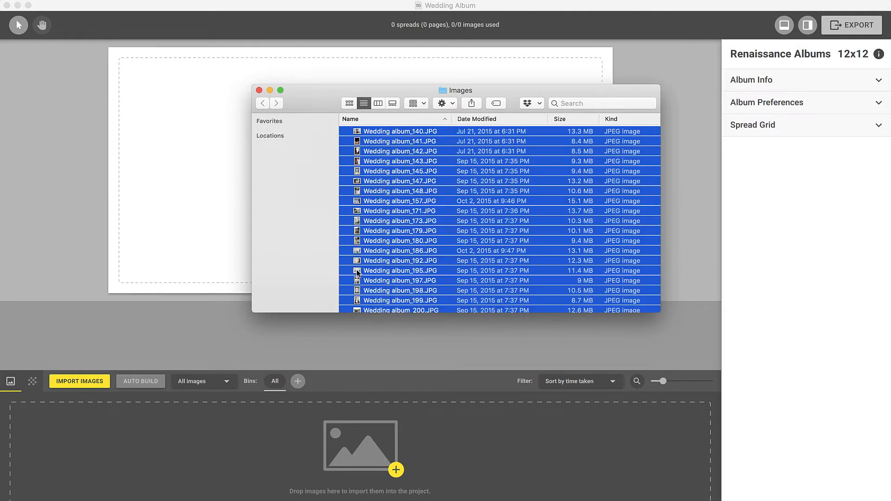
pyautogui.moveTo(357, 271); pyautogui.dragTo(324, 441)
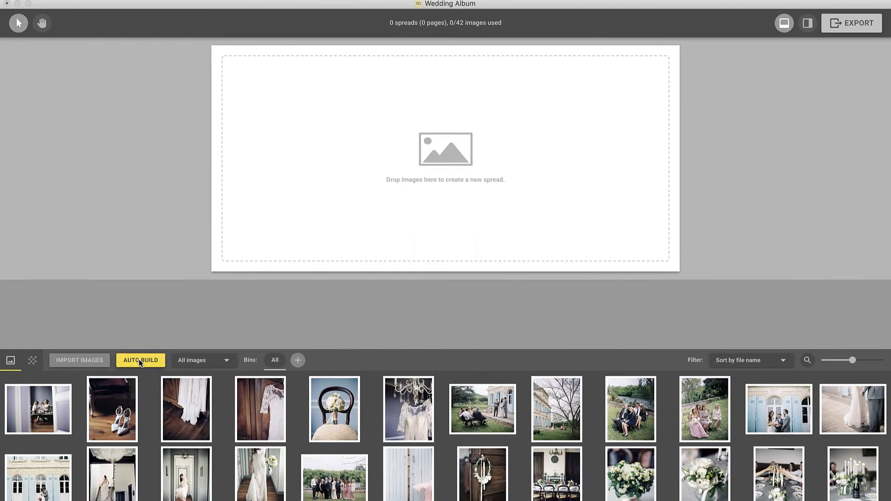
# Auto-build the album with 10 spreads requested, Smart Grouping and Medium template reuse
pyautogui.click(213, 301)
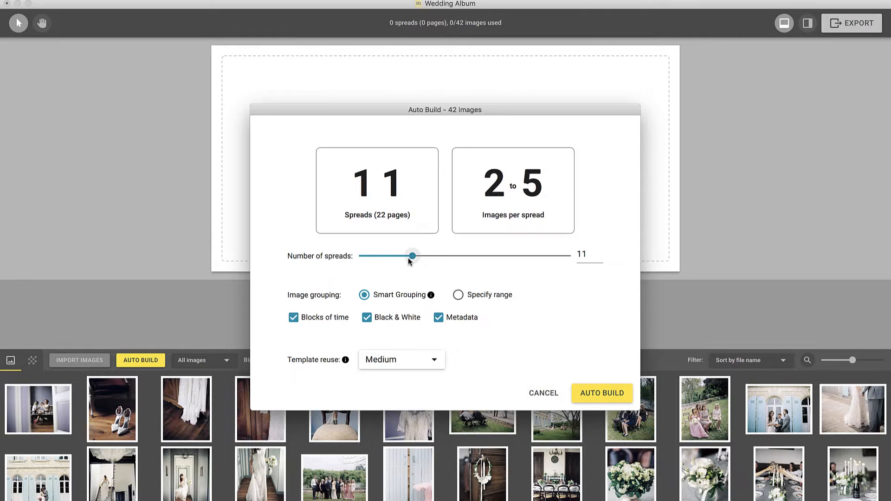
pyautogui.moveTo(411, 258)
pyautogui.mouseDown()
pyautogui.moveTo(397, 260)
pyautogui.moveTo(409, 262)
pyautogui.mouseUp()
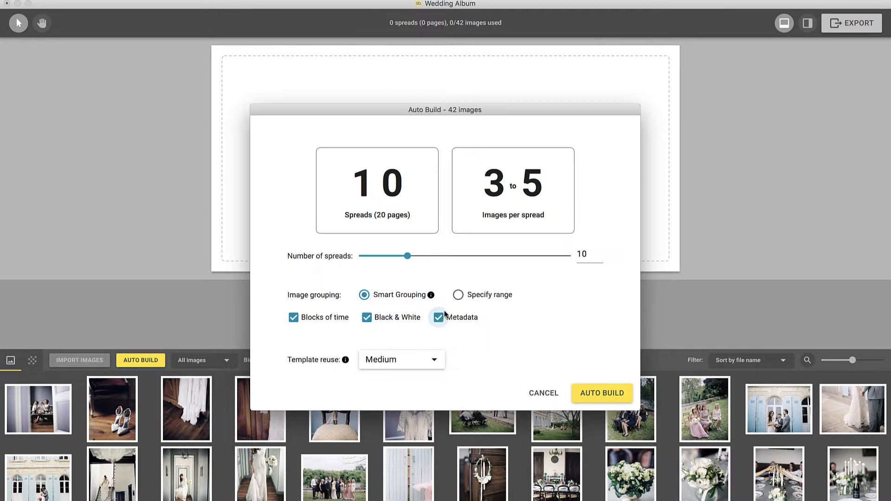
pyautogui.click(457, 297)
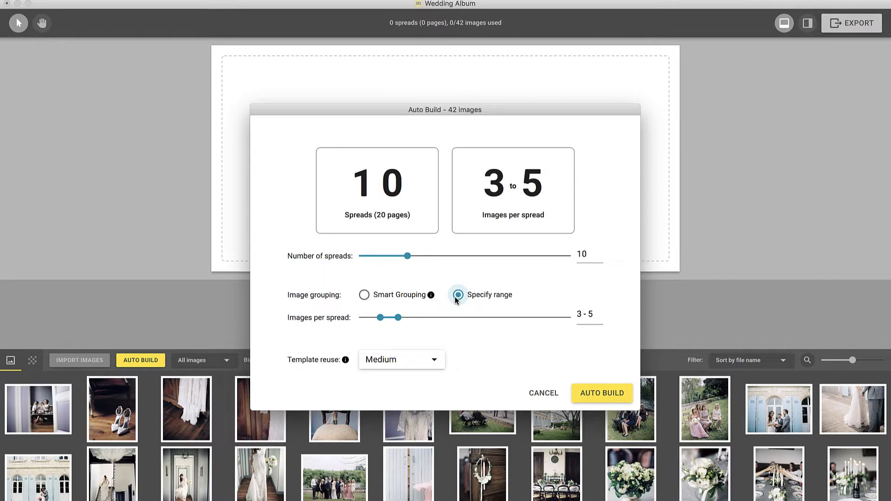
pyautogui.click(365, 295)
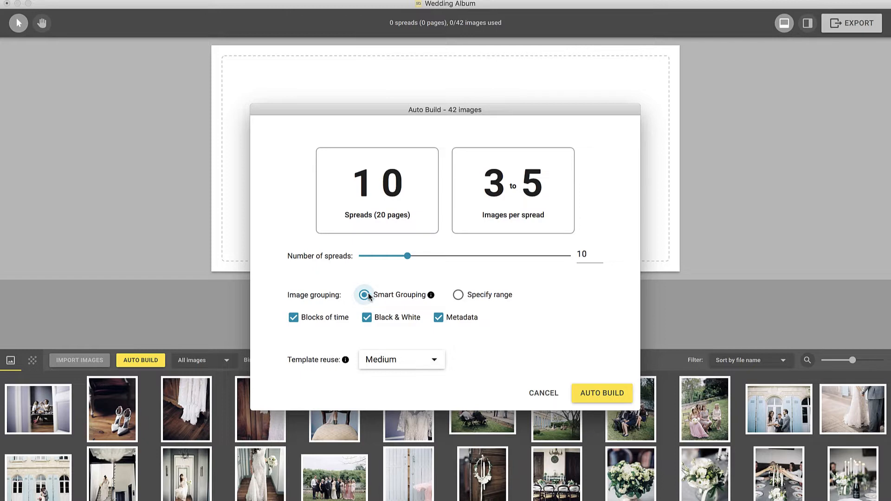
pyautogui.click(433, 360)
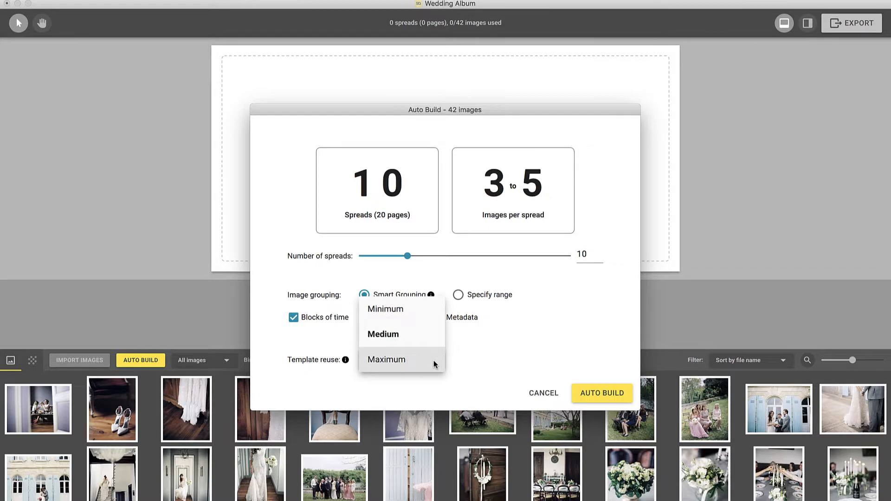
pyautogui.click(427, 334)
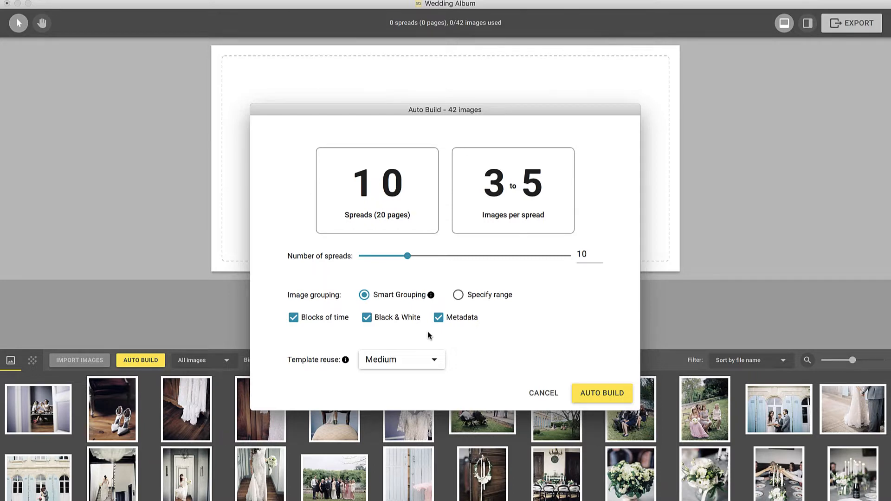
pyautogui.click(618, 393)
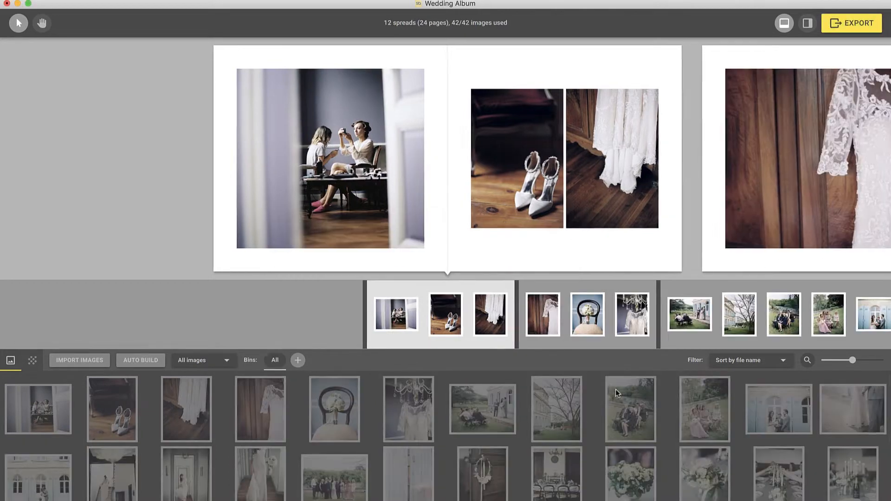
# Move to the next spread and shuffle its layout to a different template
pyautogui.press('Right')
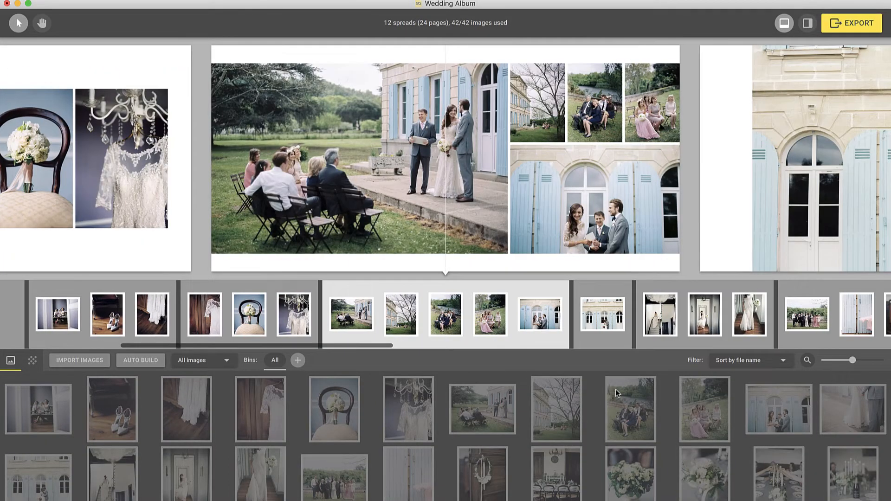
pyautogui.press('Down')
pyautogui.press('Down')
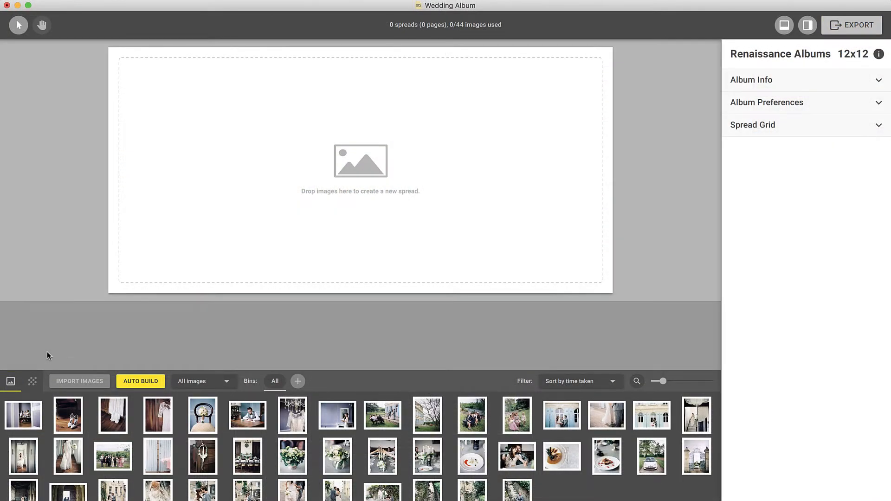
# Create the first spread from the getting-ready and shoes photos, each framed equally per page
pyautogui.click(30, 408)
pyautogui.keyDown('shift'); pyautogui.click(69, 414); pyautogui.keyUp('shift')
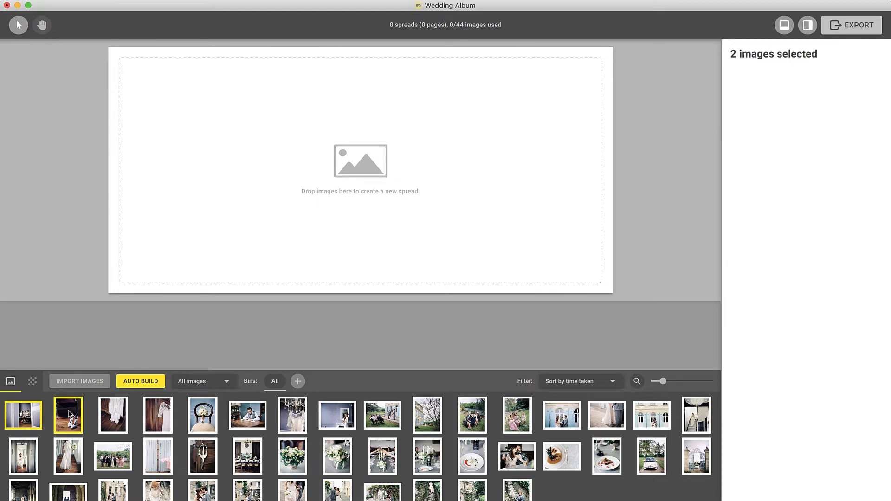
pyautogui.moveTo(68, 414); pyautogui.dragTo(247, 216)
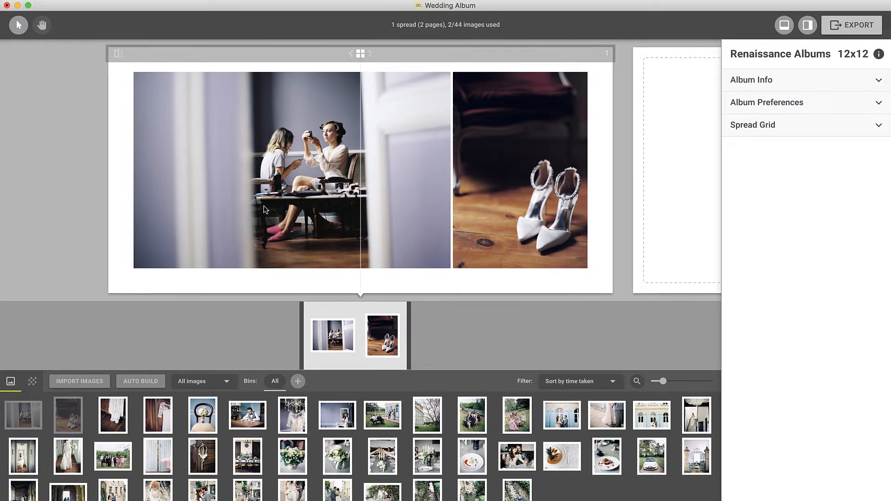
pyautogui.click(369, 54)
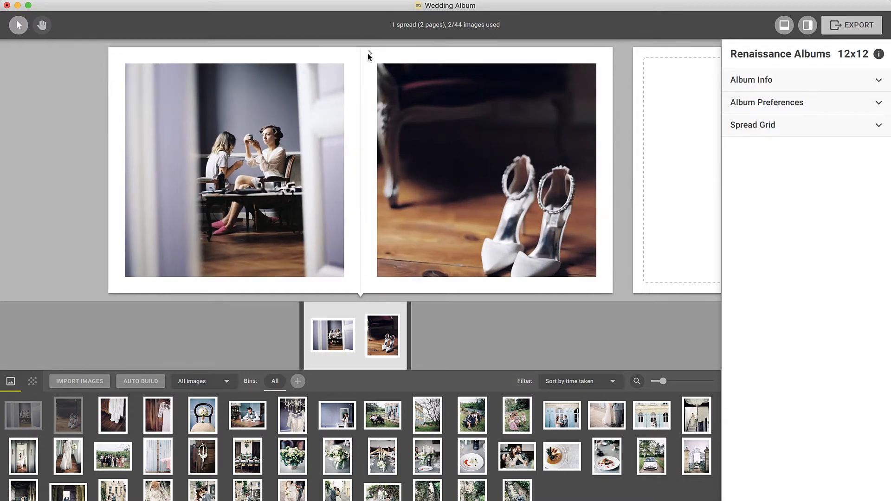
pyautogui.click(368, 54)
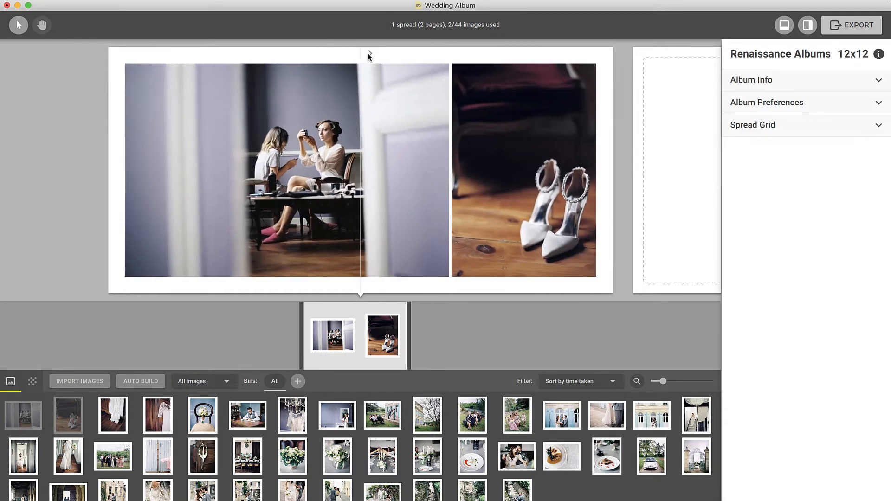
pyautogui.click(369, 54)
pyautogui.click(368, 53)
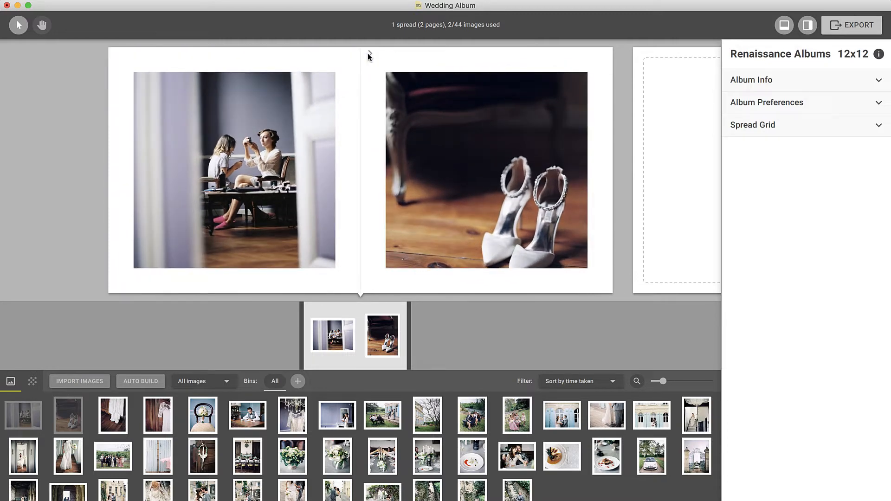
pyautogui.click(434, 105)
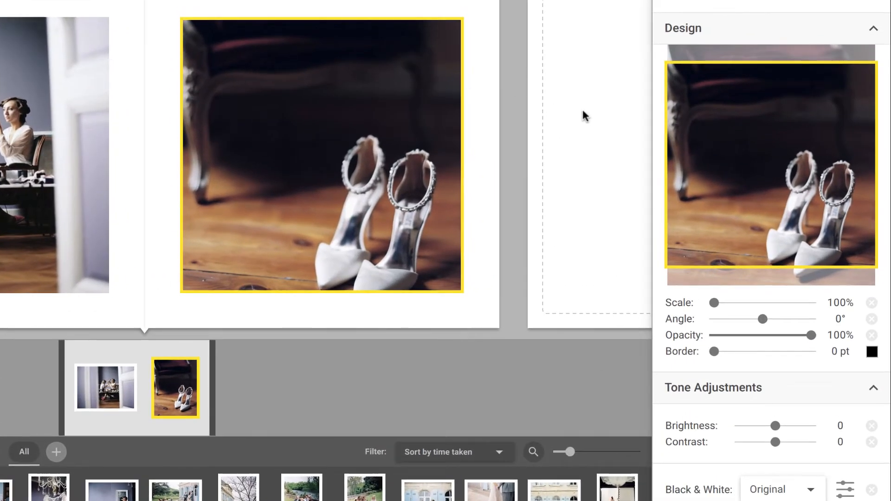
# Reframe the shoes photo at 104.04% scale, 0° angle, with a 1 pt border
pyautogui.moveTo(718, 135); pyautogui.dragTo(718, 107)
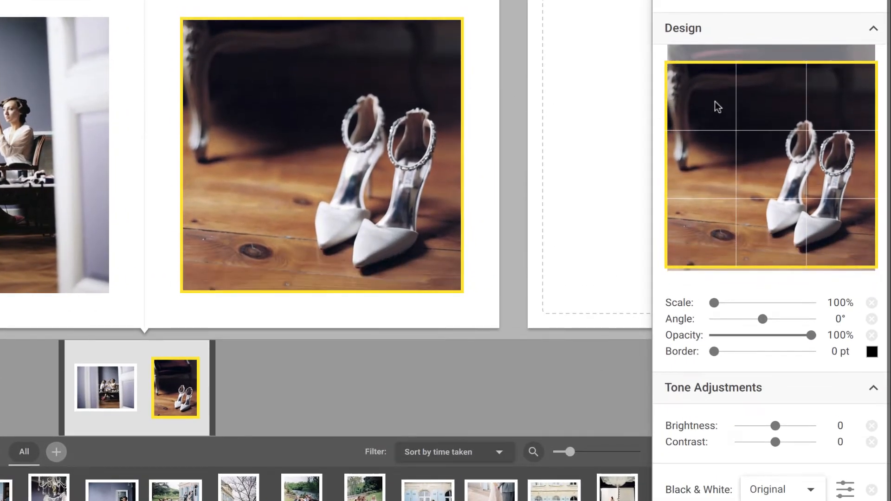
pyautogui.moveTo(713, 303)
pyautogui.mouseDown()
pyautogui.moveTo(724, 304)
pyautogui.moveTo(717, 302)
pyautogui.mouseUp()
pyautogui.moveTo(760, 319); pyautogui.dragTo(764, 319)
pyautogui.click(870, 321)
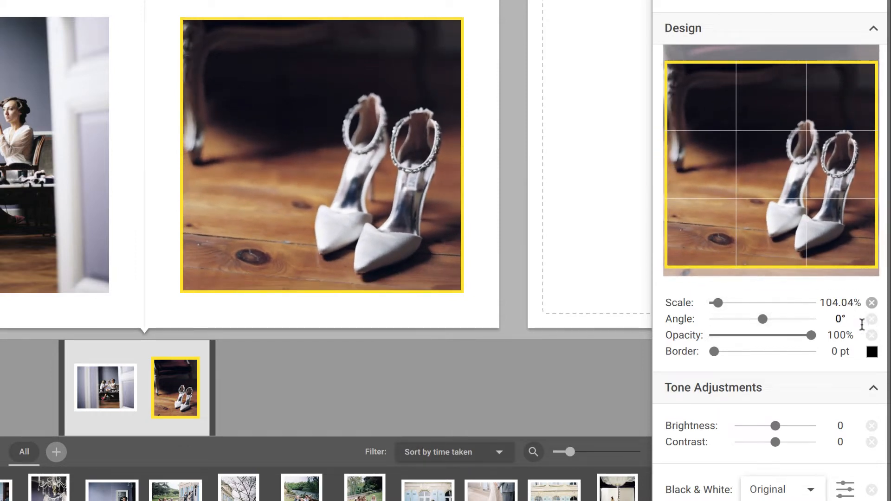
pyautogui.moveTo(811, 335)
pyautogui.mouseDown()
pyautogui.moveTo(787, 335)
pyautogui.moveTo(812, 335)
pyautogui.mouseUp()
pyautogui.moveTo(714, 354)
pyautogui.mouseDown()
pyautogui.moveTo(781, 354)
pyautogui.moveTo(708, 351)
pyautogui.mouseUp()
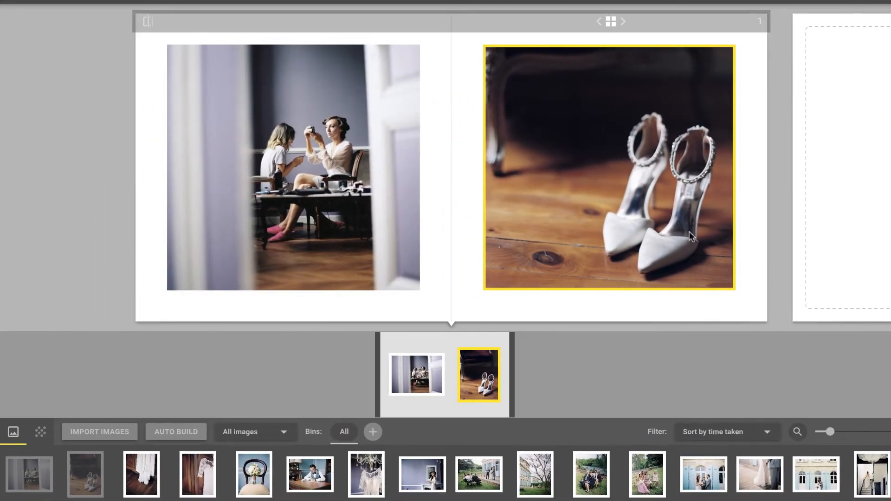
# Swap the shoes and getting-ready photos, then add only the lace dress photo to the left page
pyautogui.moveTo(689, 232); pyautogui.dragTo(407, 221)
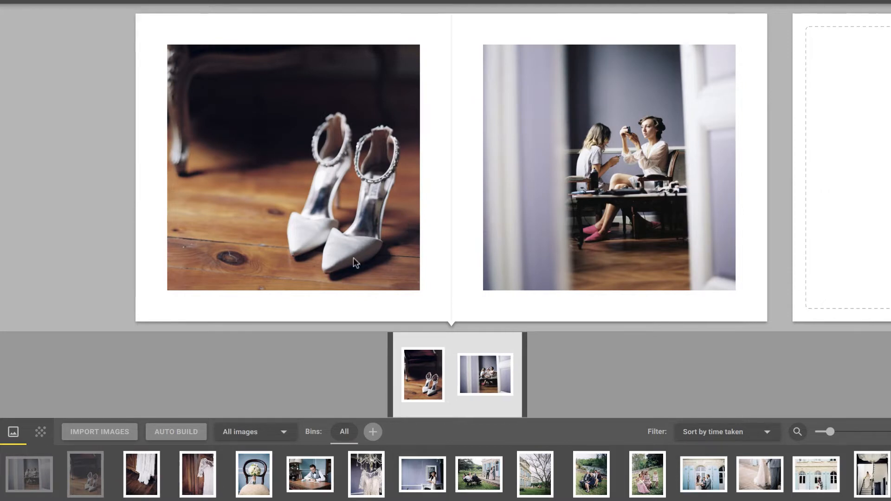
pyautogui.click(152, 467)
pyautogui.keyDown('ctrl'); pyautogui.click(197, 475); pyautogui.keyUp('ctrl')
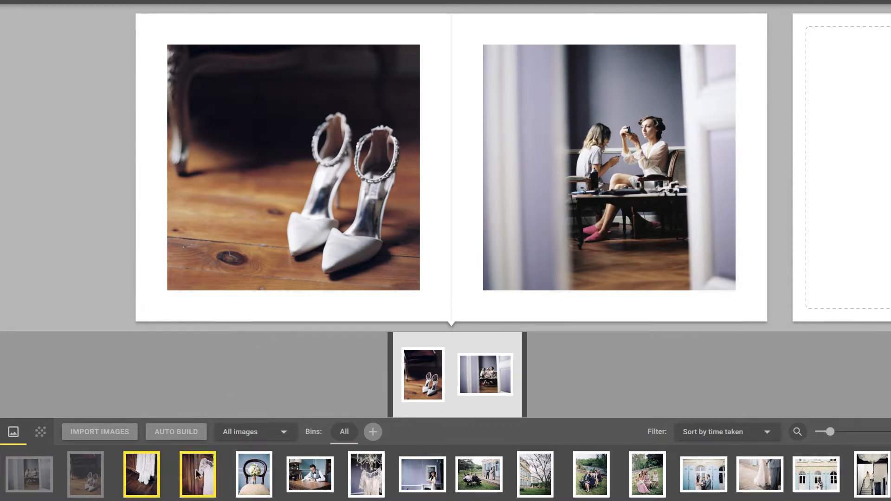
pyautogui.moveTo(197, 475); pyautogui.dragTo(453, 238)
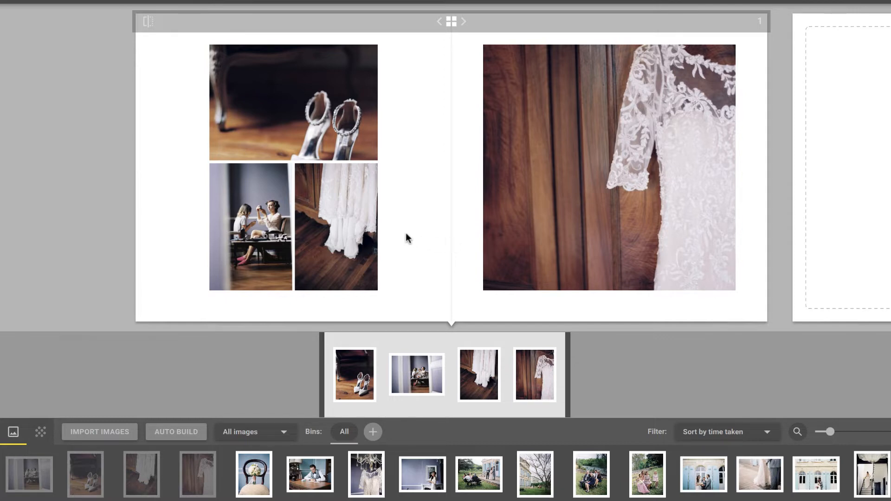
pyautogui.click(360, 228)
pyautogui.press('Delete')
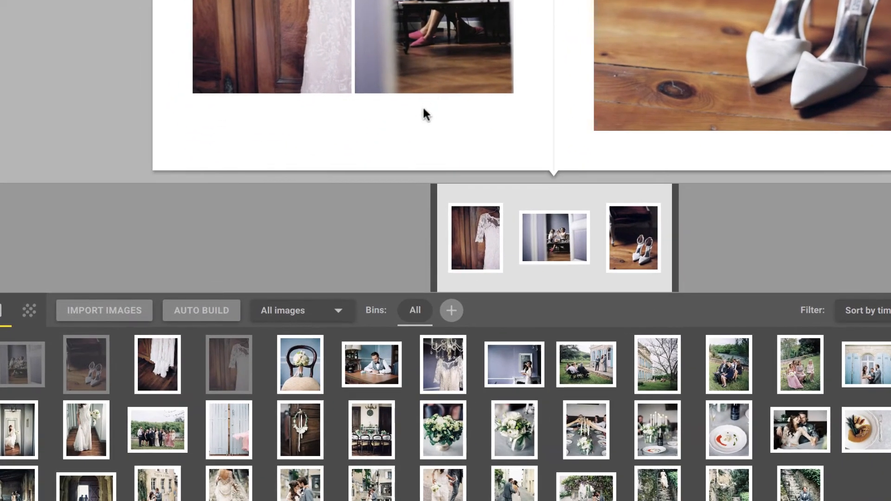
# Create a second spread from the bouquet-on-chair and groom-writing photos, then reorder spreads in the overview
pyautogui.click(317, 365)
pyautogui.keyDown('ctrl'); pyautogui.click(360, 362); pyautogui.keyUp('ctrl')
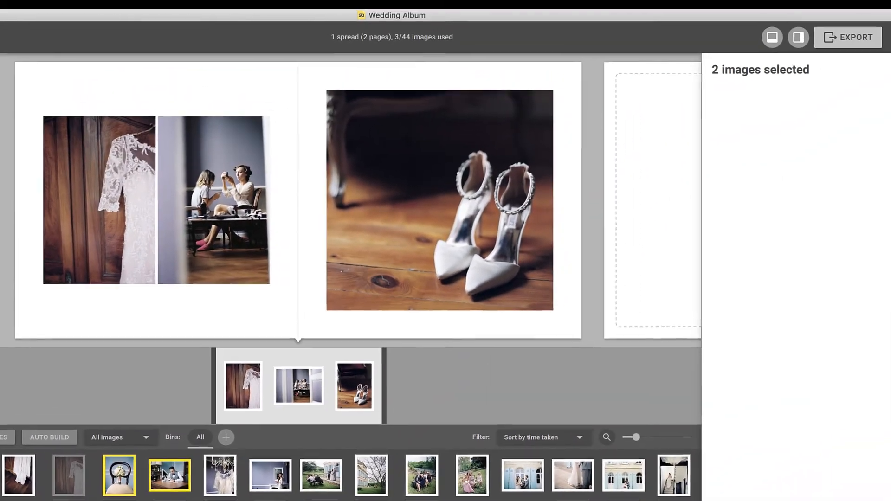
pyautogui.moveTo(364, 359); pyautogui.dragTo(890, 72)
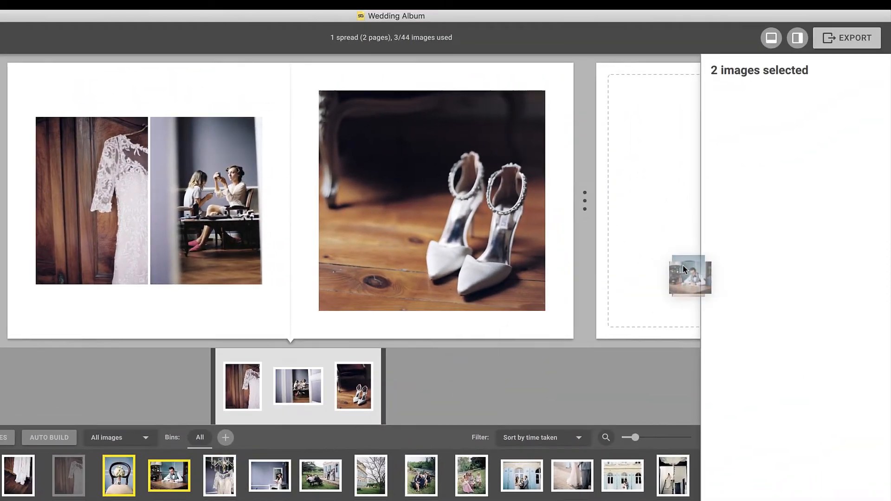
pyautogui.moveTo(683, 269); pyautogui.dragTo(682, 269)
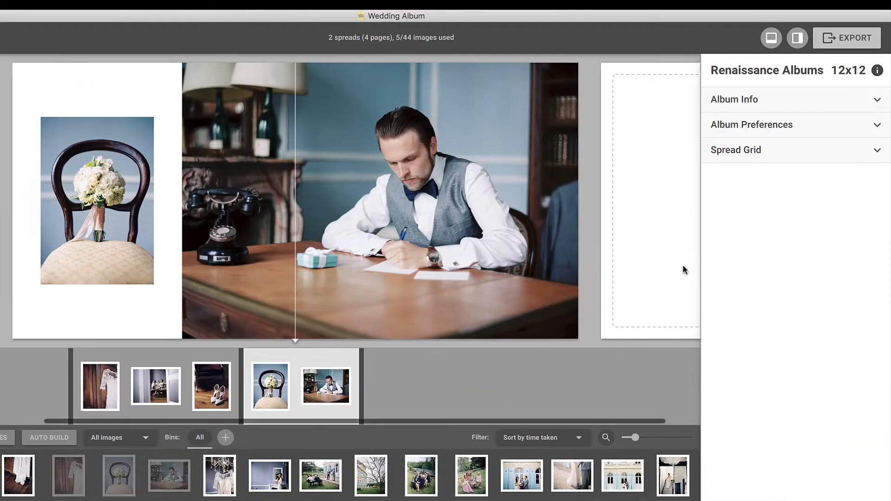
pyautogui.click(879, 151)
pyautogui.moveTo(809, 208)
pyautogui.mouseDown()
pyautogui.moveTo(718, 214)
pyautogui.moveTo(800, 209)
pyautogui.moveTo(808, 217)
pyautogui.mouseUp()
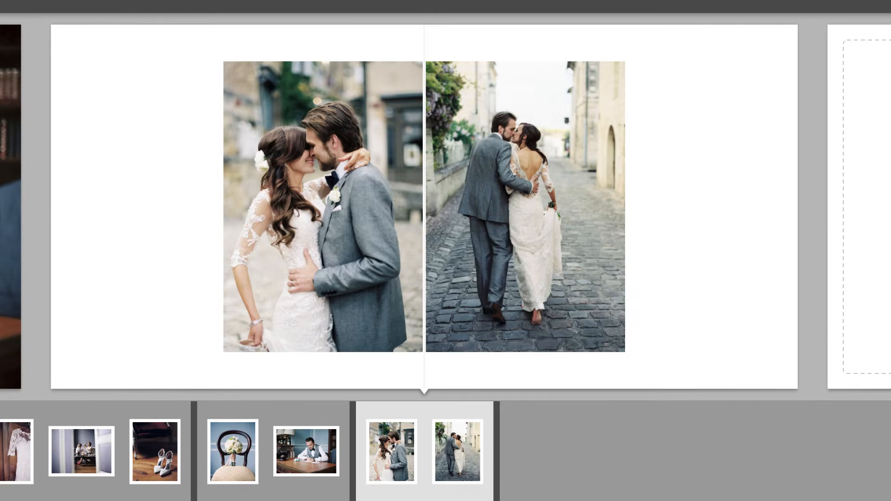
pyautogui.press('Down')
pyautogui.press('Down')
pyautogui.press('Down')
pyautogui.press('Down')
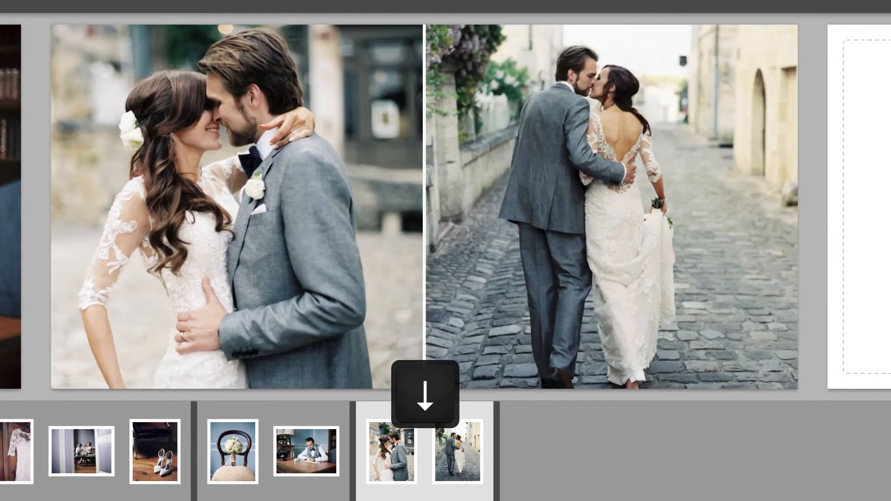
pyautogui.press('Up')
pyautogui.press('Up')
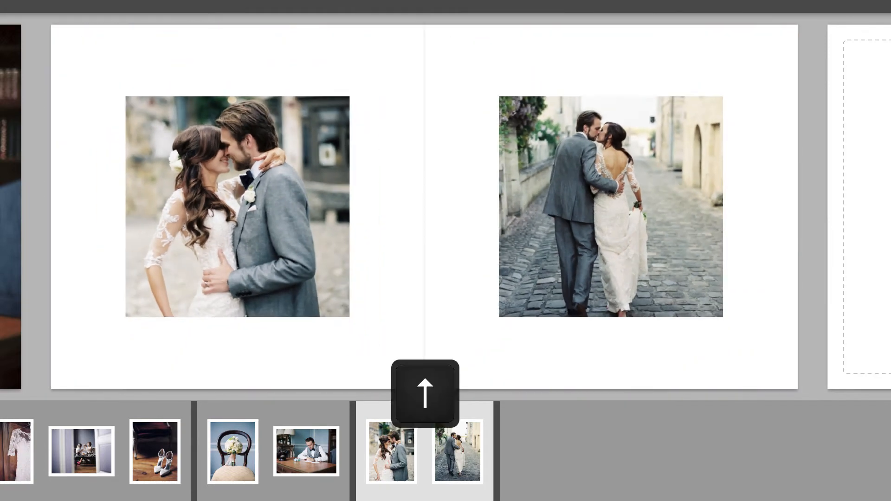
pyautogui.press('Up')
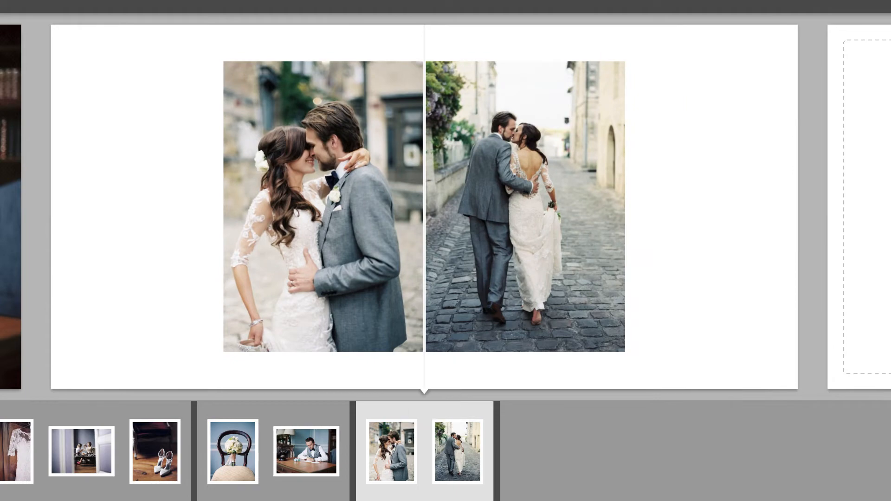
pyautogui.press('Left')
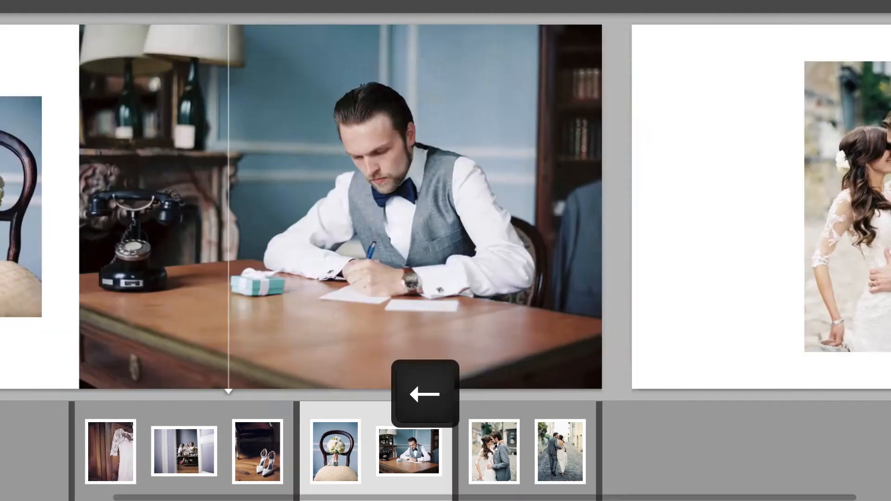
pyautogui.press('Right')
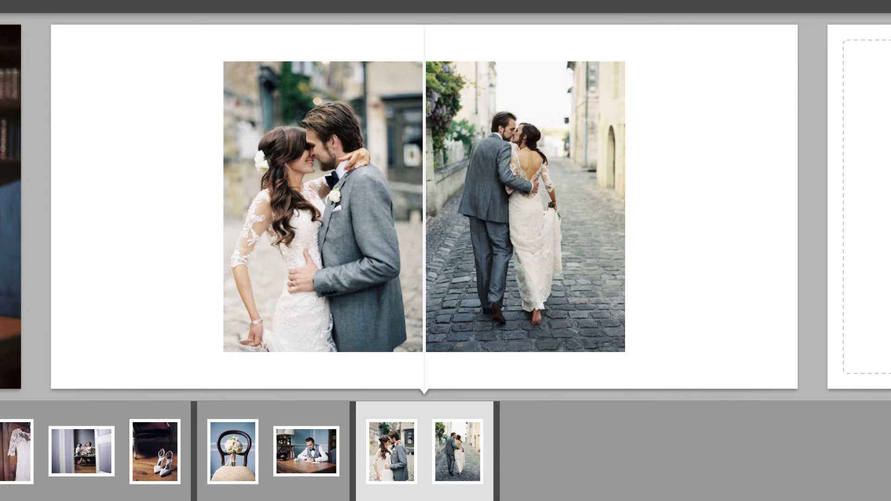
# Set spread 3's background color to black
pyautogui.click(605, 37)
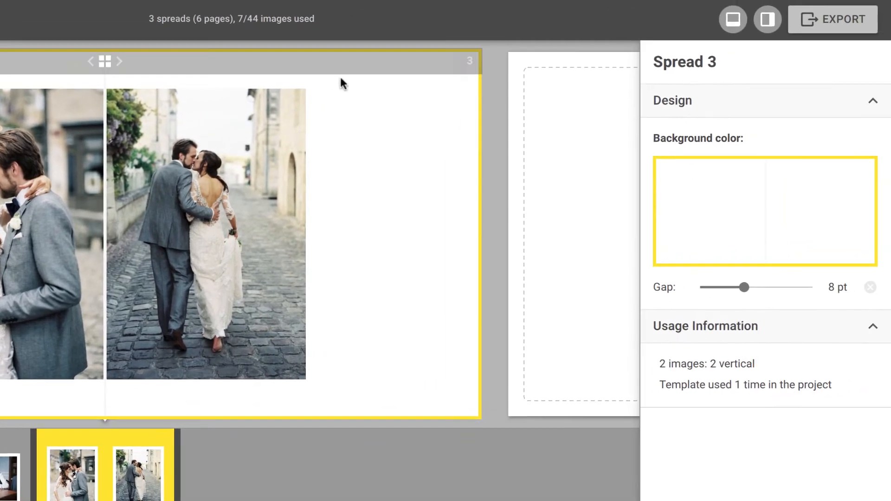
pyautogui.click(765, 188)
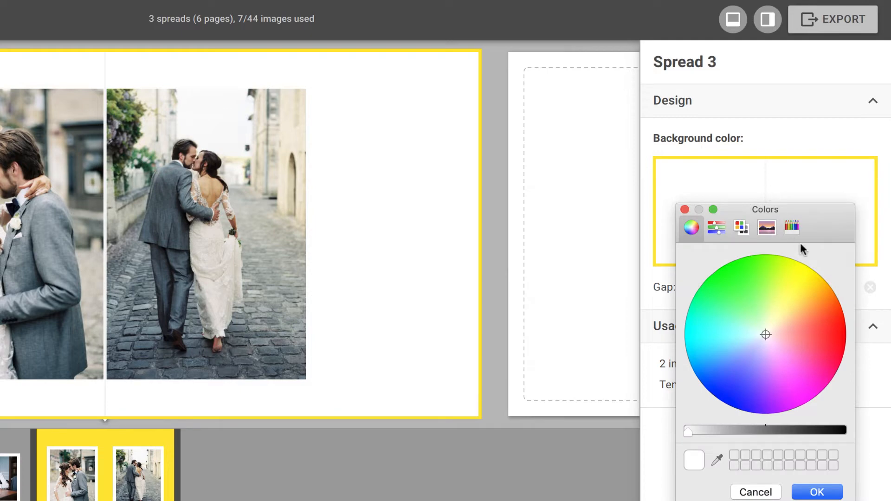
pyautogui.click(842, 431)
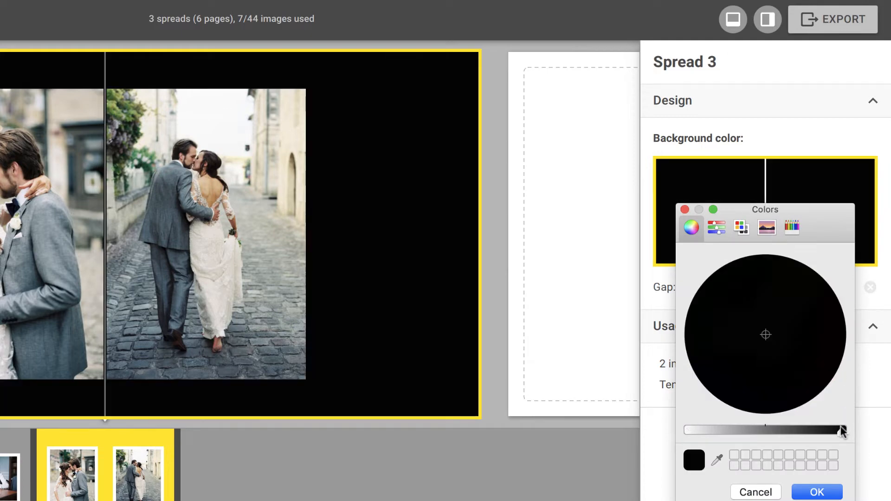
pyautogui.click(815, 491)
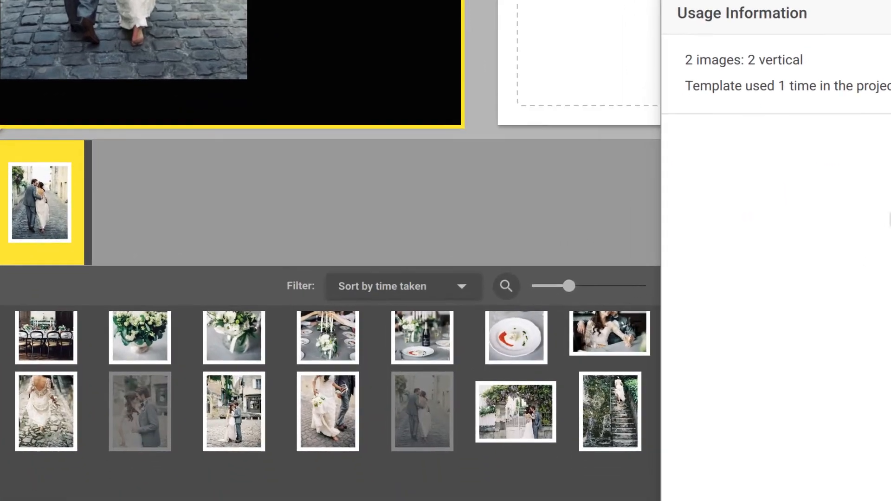
pyautogui.click(515, 412)
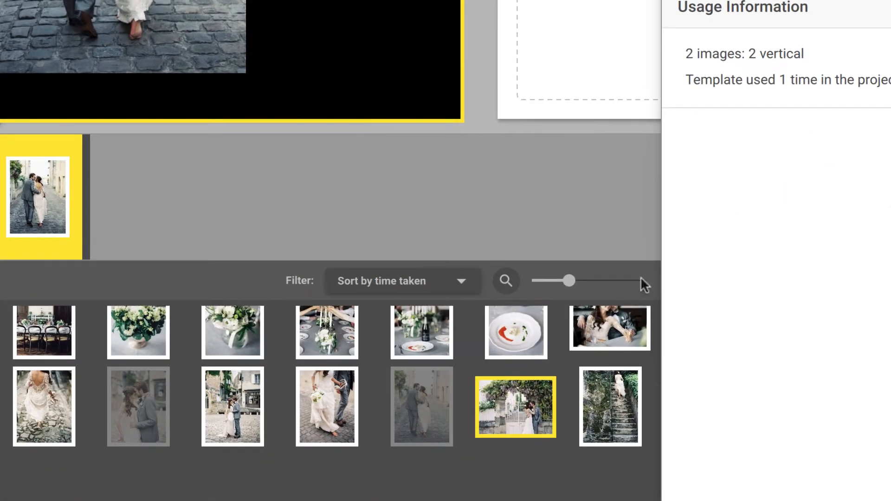
# Make the gate photo the spread background at 87% opacity, then start spread 4 with the plate photo
pyautogui.rightClick(494, 382)
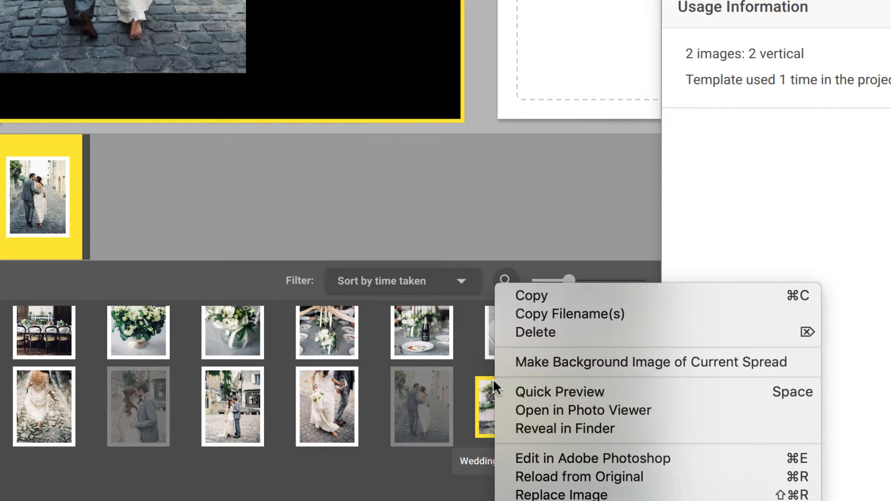
pyautogui.click(517, 366)
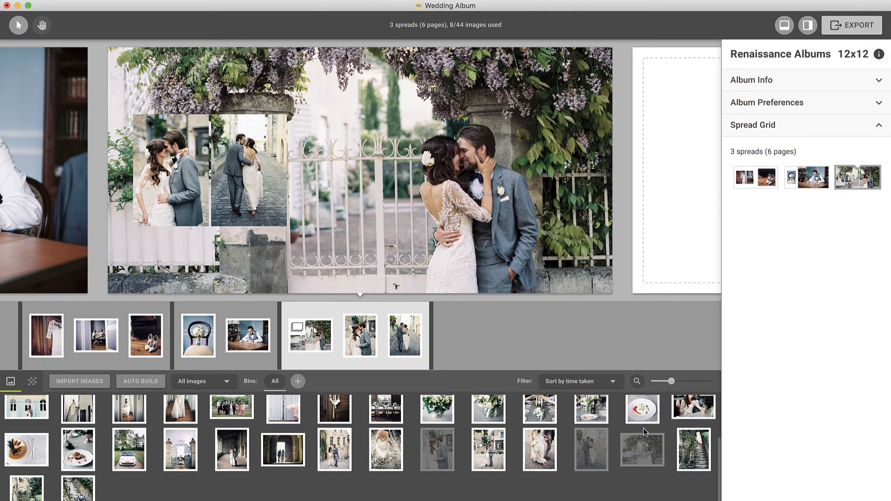
pyautogui.click(546, 283)
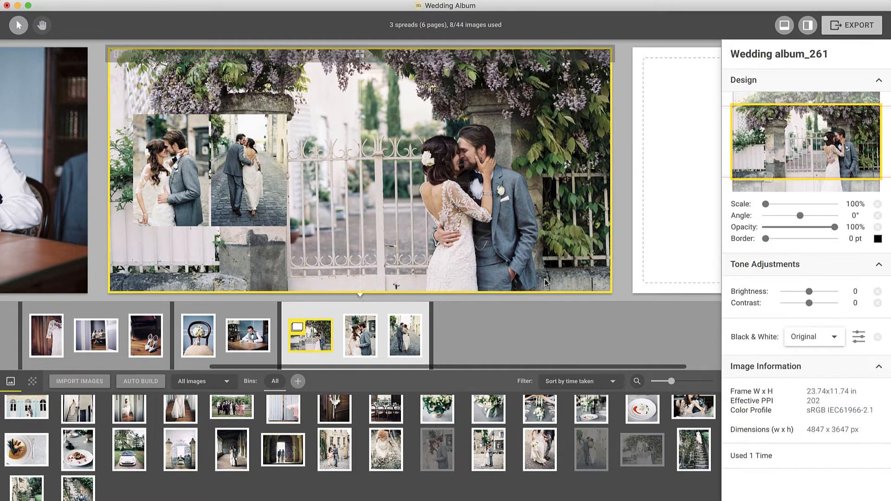
pyautogui.moveTo(835, 227); pyautogui.dragTo(822, 229)
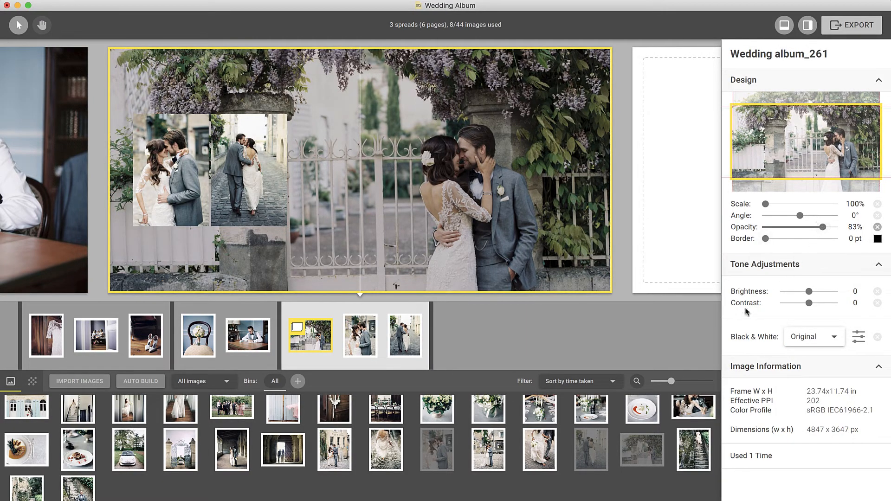
pyautogui.click(650, 405)
pyautogui.moveTo(650, 405); pyautogui.dragTo(669, 255)
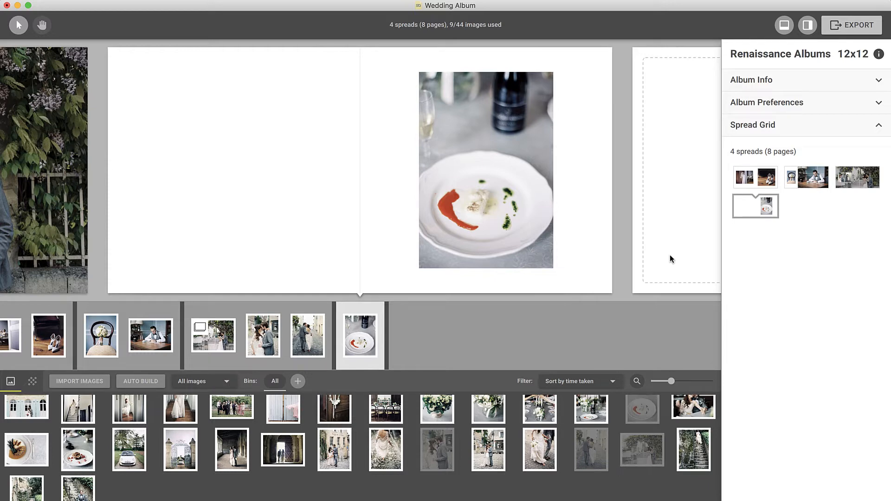
# Open spread 4 in the designer and drop the dining-room photo next to the plate photo
pyautogui.click(389, 48)
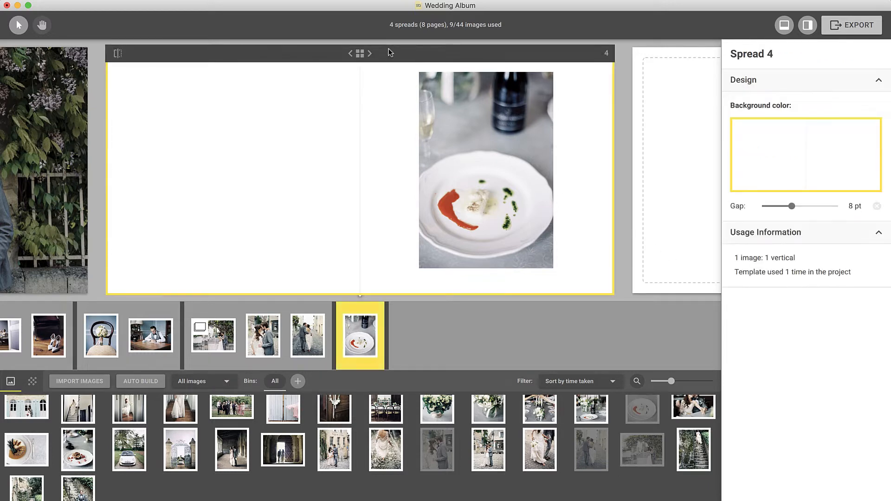
pyautogui.doubleClick(388, 48)
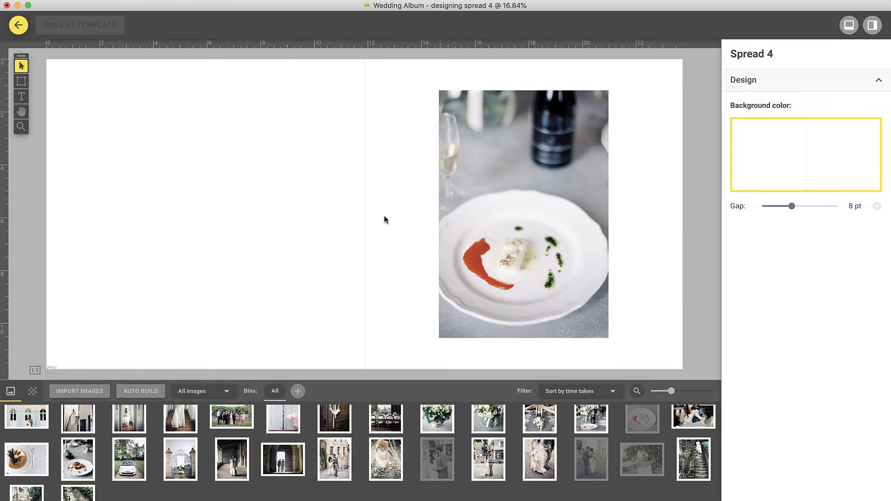
pyautogui.moveTo(385, 417); pyautogui.dragTo(351, 221)
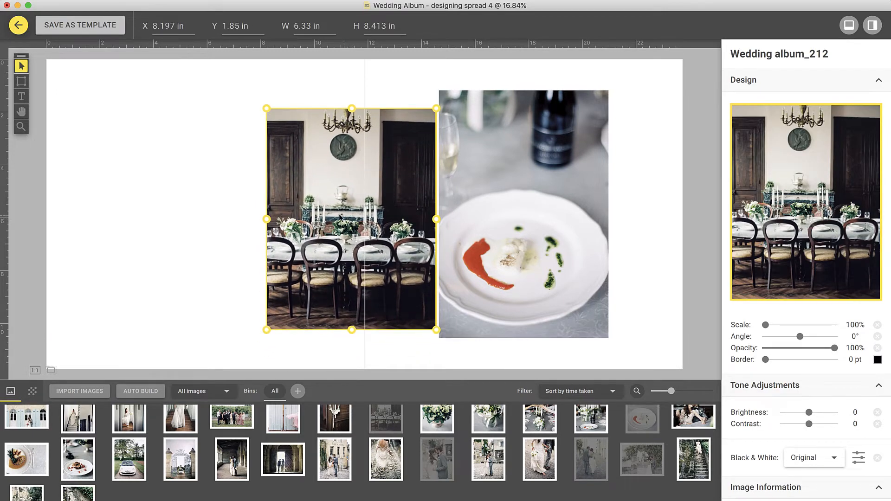
pyautogui.click(18, 85)
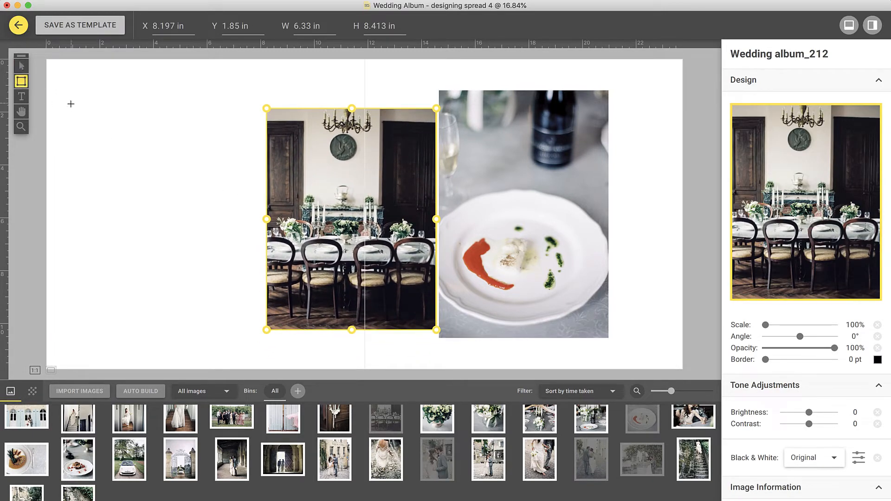
# Draw an image frame at the spread's top-left and fill it with the flower photo
pyautogui.moveTo(75, 103); pyautogui.dragTo(213, 270)
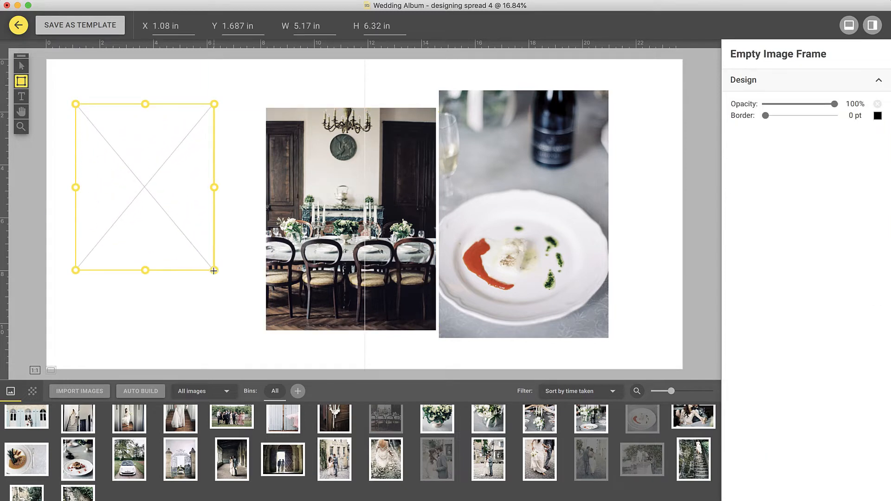
pyautogui.moveTo(430, 423); pyautogui.dragTo(174, 259)
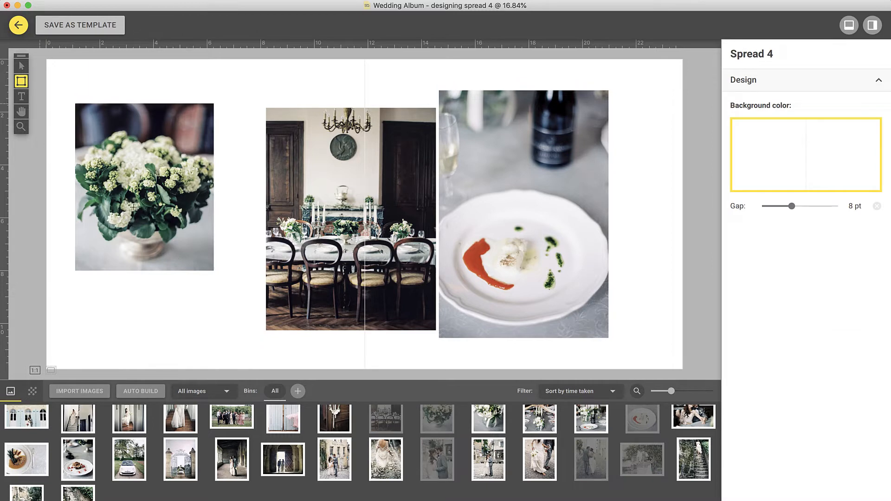
pyautogui.click(21, 66)
# Delete the flower photo, move the dining-room photo to the left page, and keep the plate photo centred on the right
pyautogui.click(105, 128)
pyautogui.click(136, 153)
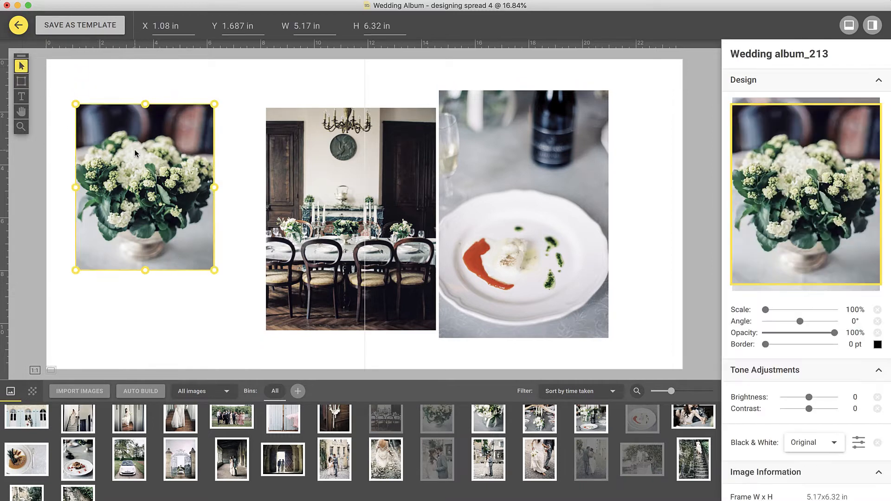
pyautogui.press('Delete')
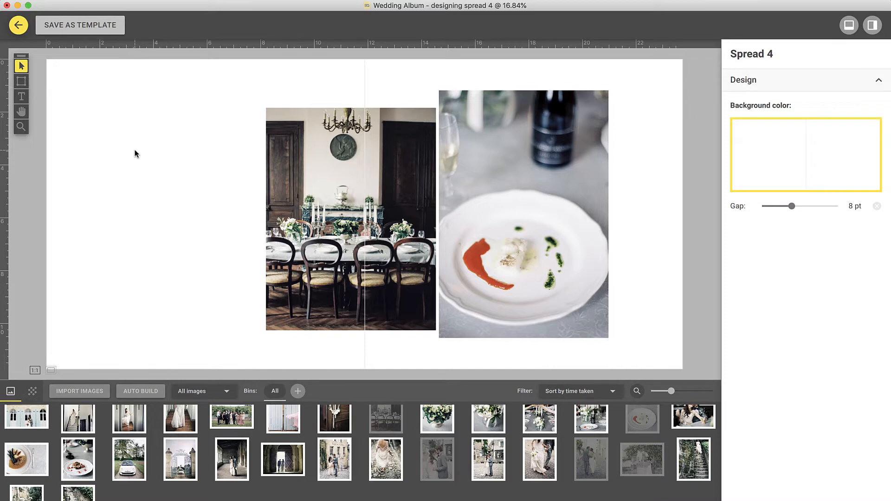
pyautogui.moveTo(294, 182); pyautogui.dragTo(150, 179)
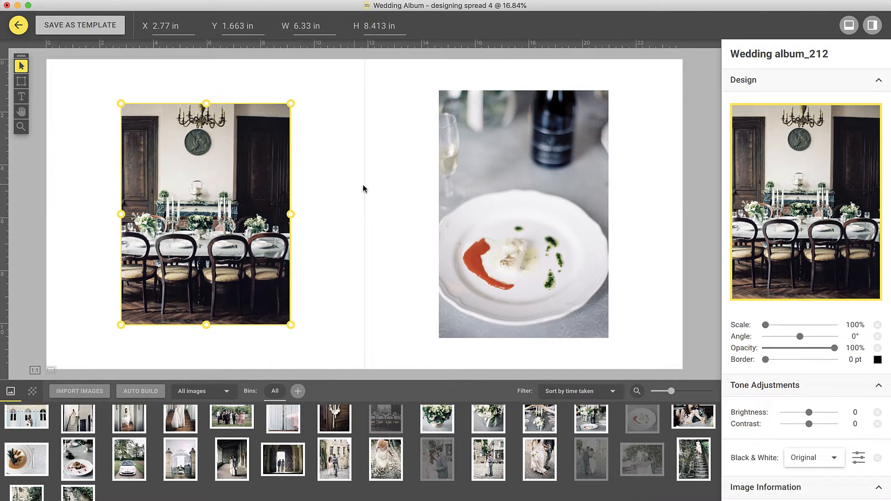
pyautogui.moveTo(454, 187)
pyautogui.mouseDown()
pyautogui.moveTo(460, 183)
pyautogui.moveTo(452, 184)
pyautogui.mouseUp()
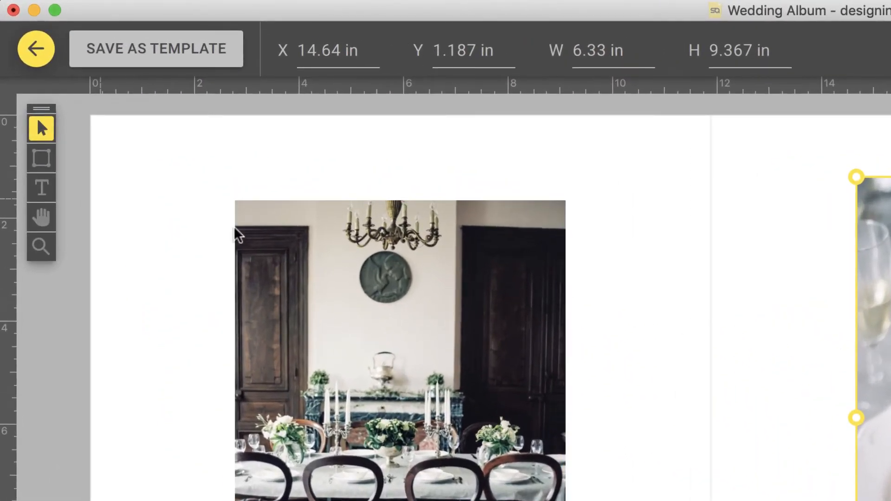
# Add a 'Wedding Album' text title above the dining-room photo, save spread 4 as a template, and exit the designer
pyautogui.click(43, 189)
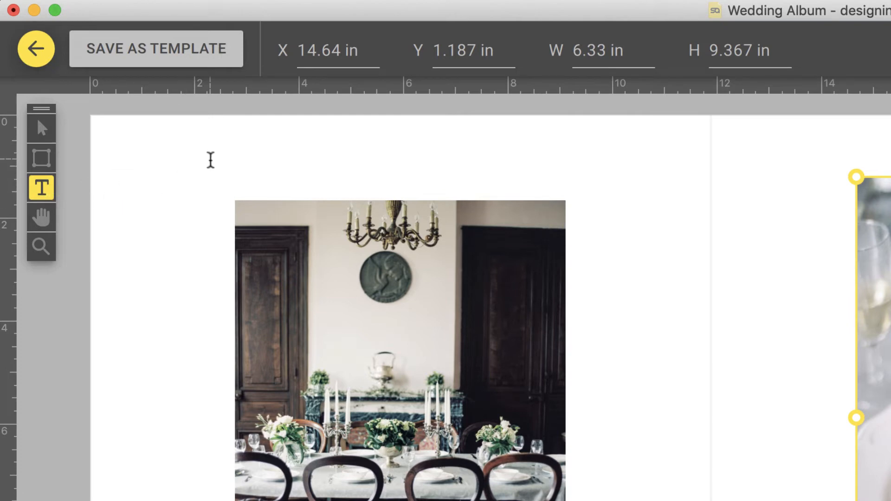
pyautogui.click(210, 158)
pyautogui.write('Wedding Album')
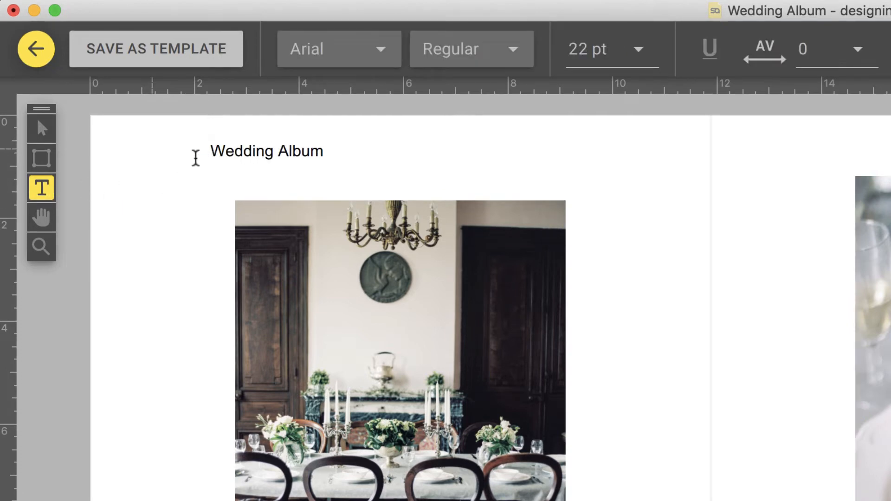
pyautogui.click(42, 131)
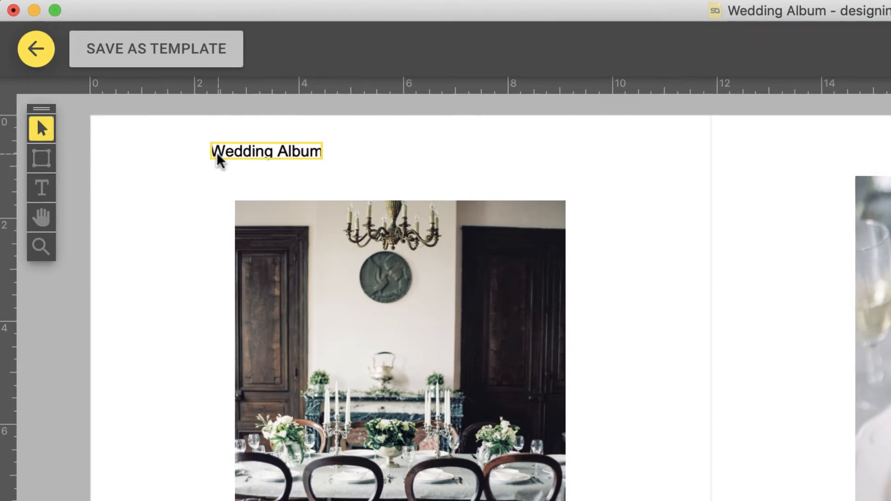
pyautogui.moveTo(215, 149); pyautogui.dragTo(216, 166)
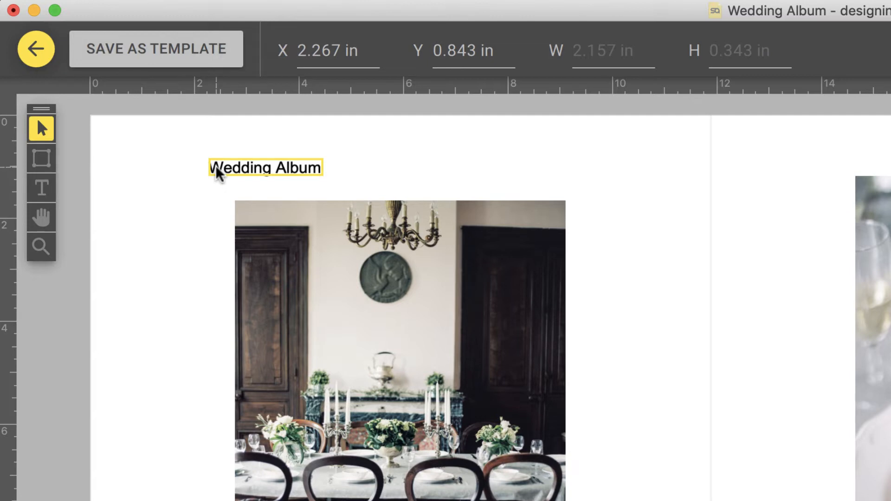
pyautogui.click(139, 61)
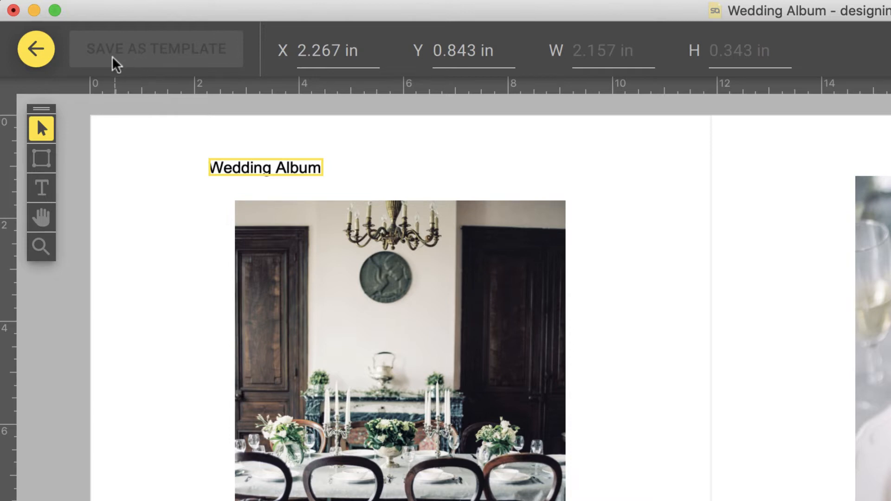
pyautogui.click(39, 57)
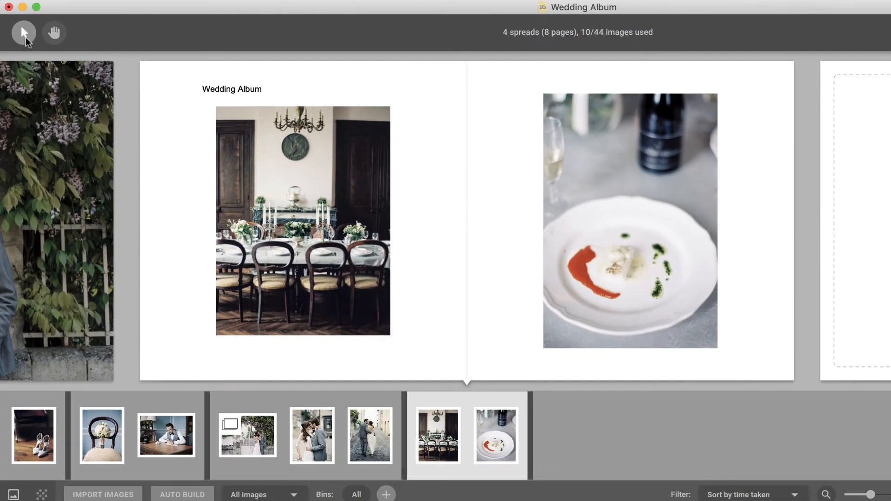
# Favourite the second and third suggested layouts for spread 4, reject the fourth, and close suggestions
pyautogui.moveTo(298, 69)
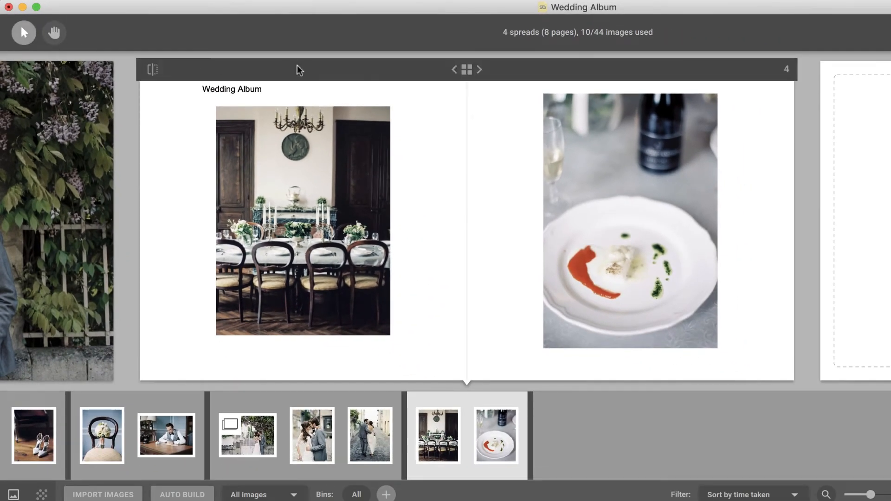
pyautogui.click(466, 70)
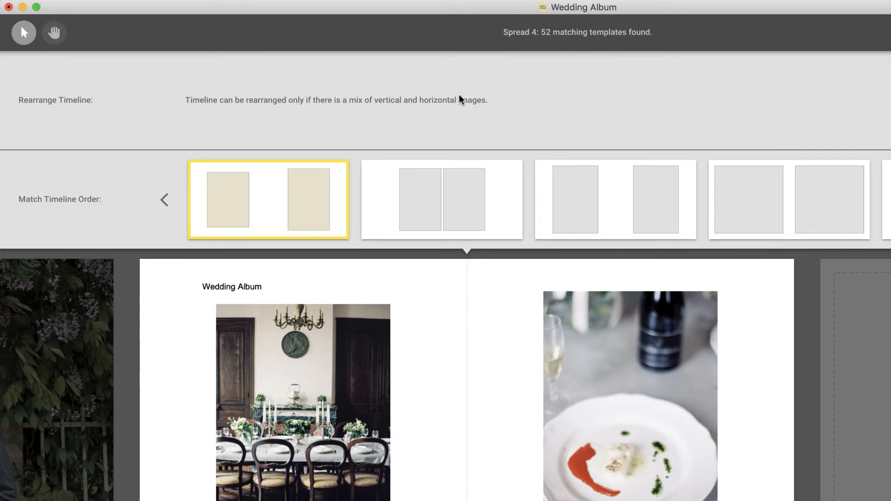
pyautogui.moveTo(449, 193)
pyautogui.click(443, 227)
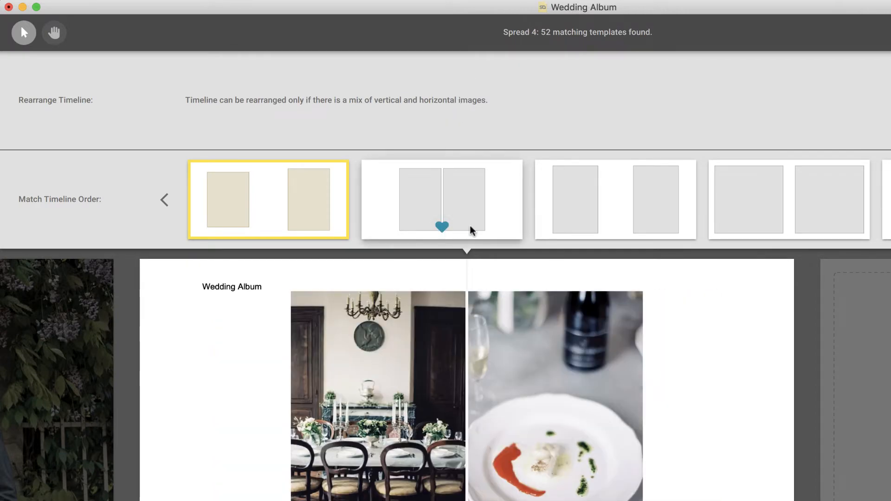
pyautogui.moveTo(536, 229)
pyautogui.click(613, 228)
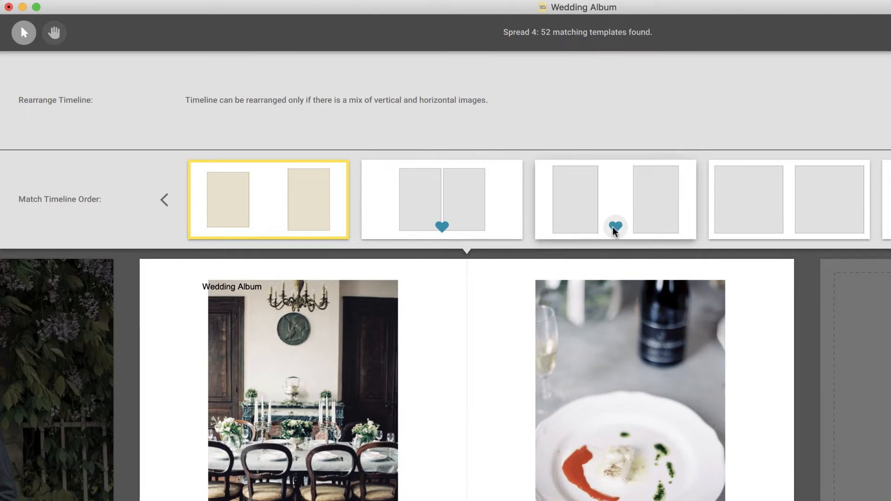
pyautogui.moveTo(744, 223)
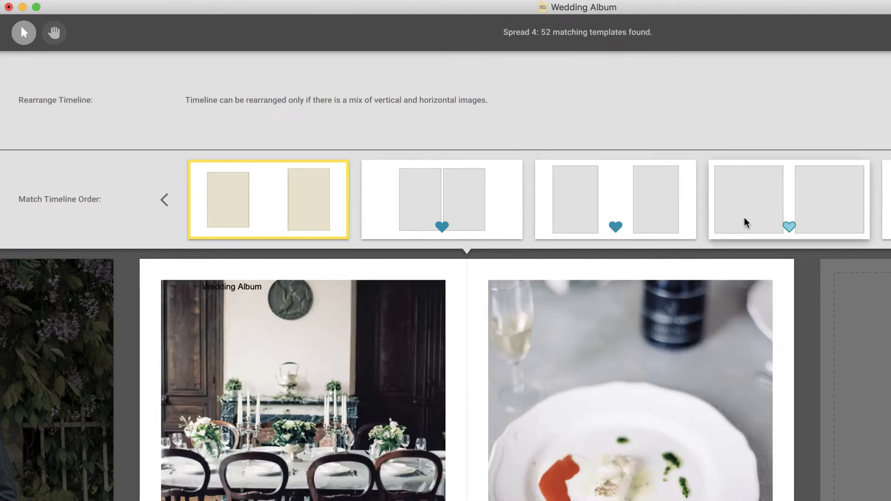
pyautogui.rightClick(787, 228)
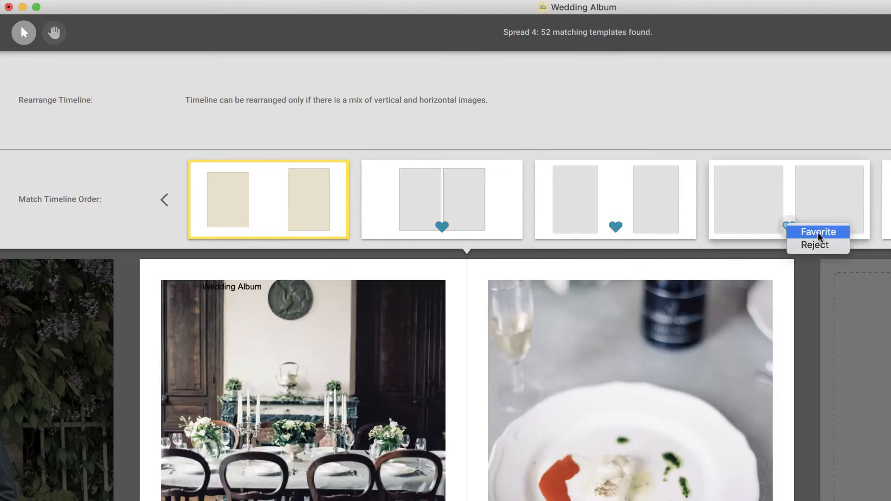
pyautogui.click(832, 246)
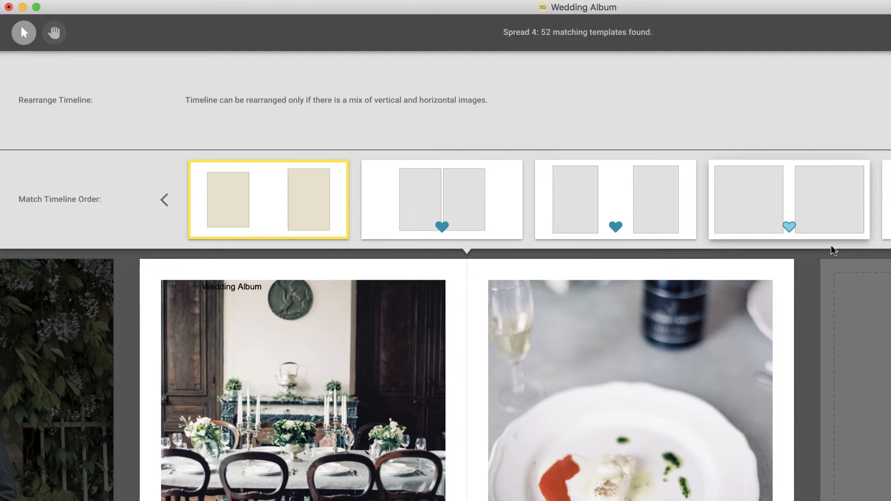
pyautogui.click(811, 347)
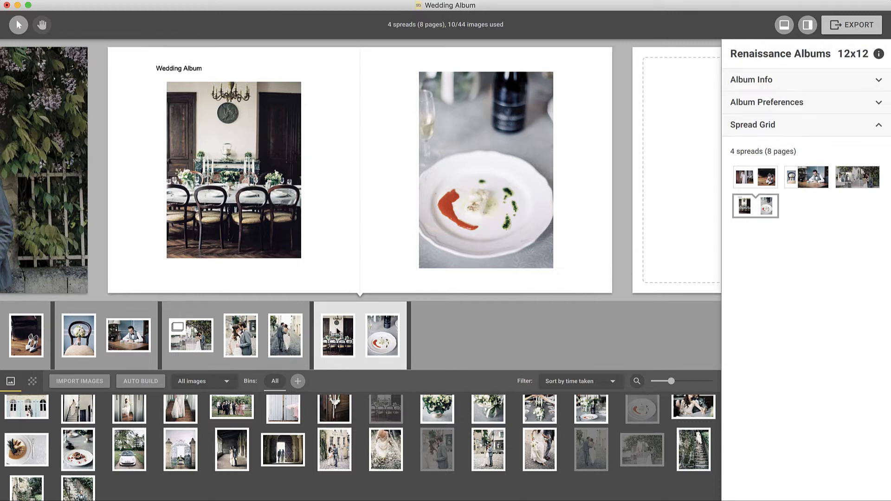
# Filter the image bin to unused images, select all 34, and append them to the timeline
pyautogui.click(227, 380)
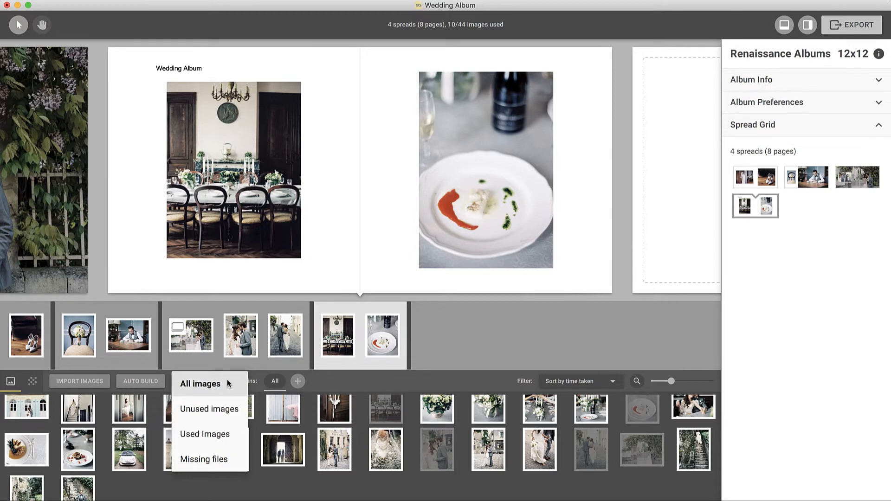
pyautogui.click(224, 408)
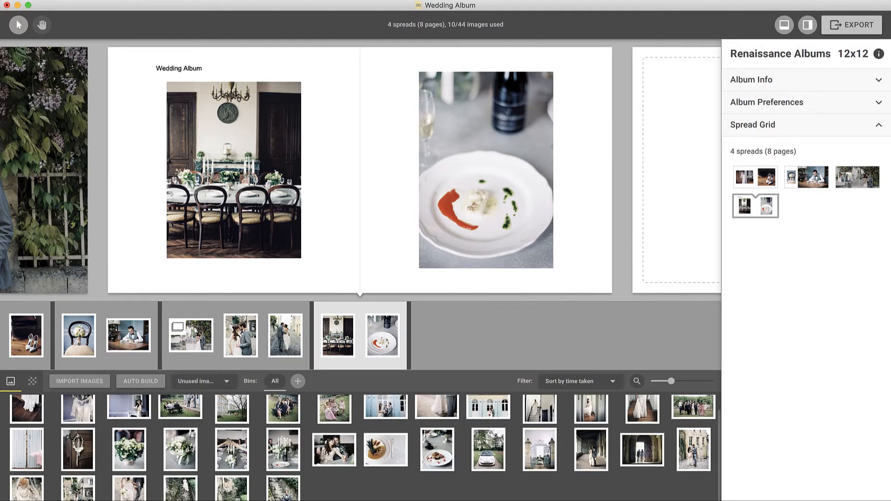
pyautogui.press('super+a')
pyautogui.moveTo(79, 418); pyautogui.dragTo(385, 390)
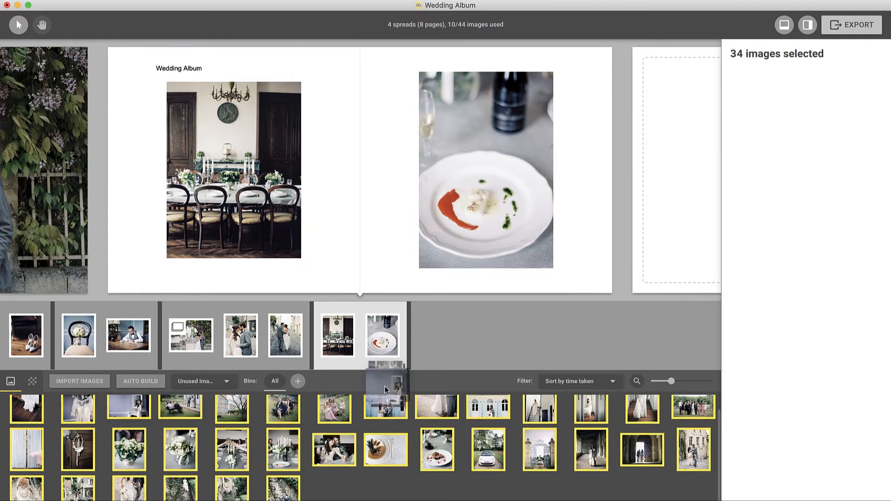
pyautogui.moveTo(442, 344); pyautogui.dragTo(443, 342)
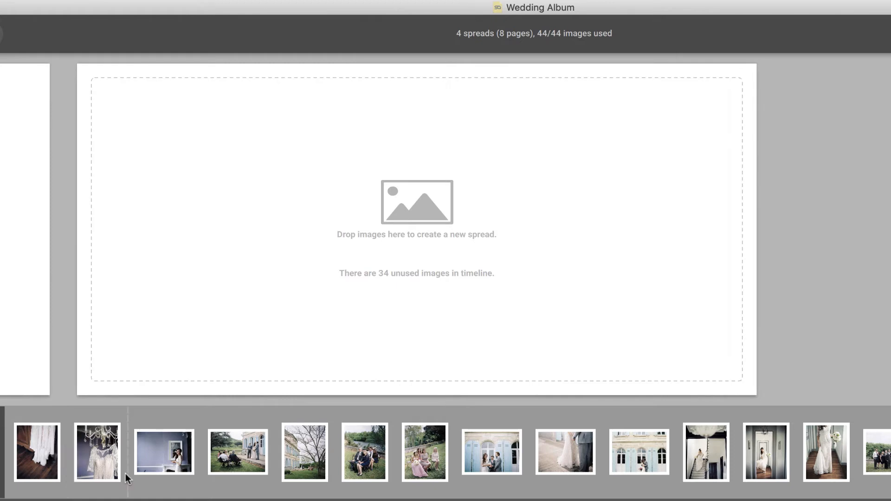
# Auto-build new spreads from the next timeline image groups, including ceremony and bride staircase shots, reaching 8 spreads
pyautogui.click(199, 476)
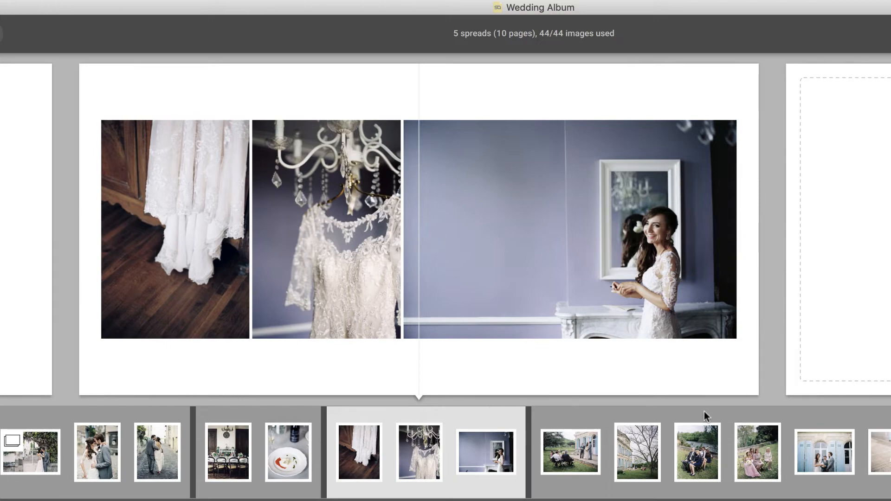
pyautogui.click(784, 418)
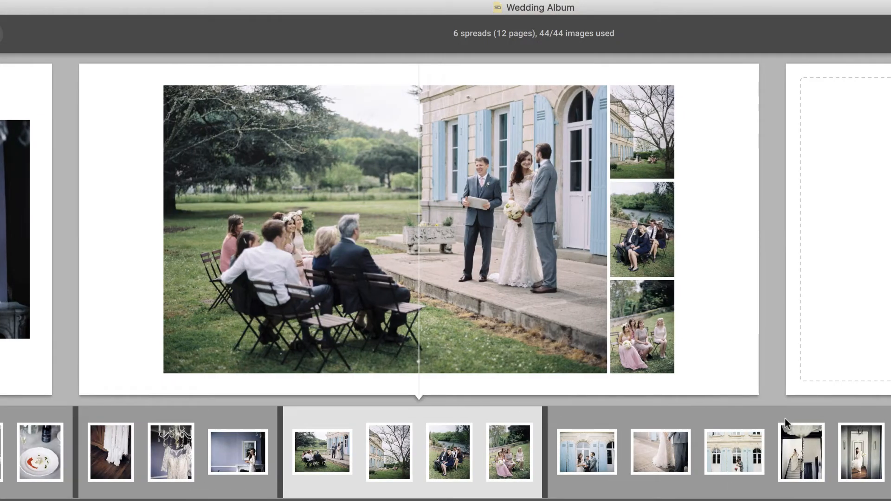
pyautogui.click(772, 449)
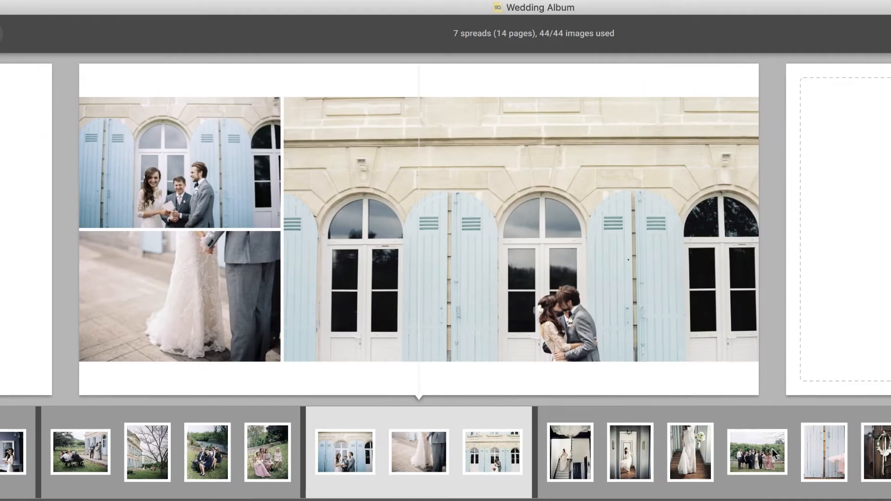
pyautogui.click(720, 470)
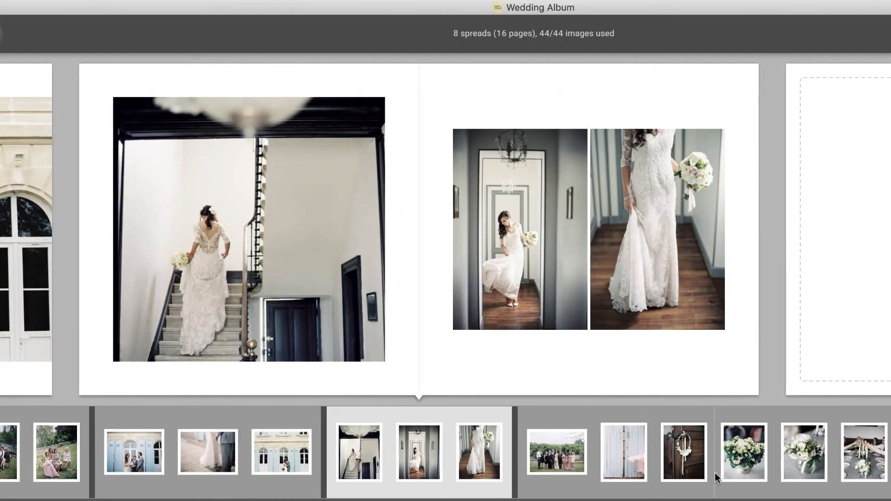
pyautogui.click(715, 472)
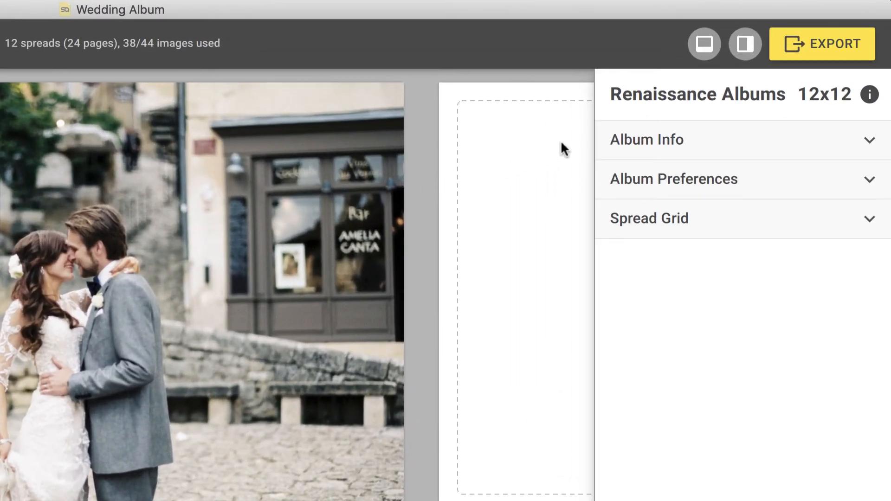
# Export the album for Cloud Proofing, uploading it as a new album
pyautogui.click(791, 57)
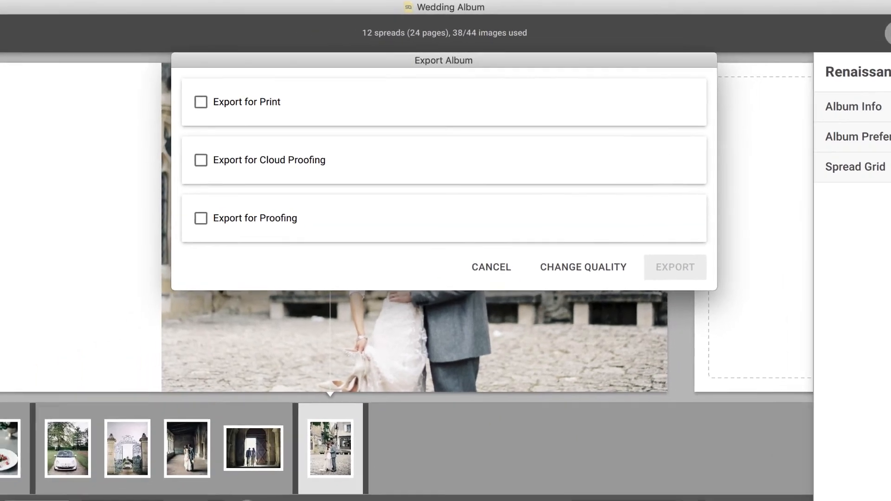
pyautogui.click(202, 159)
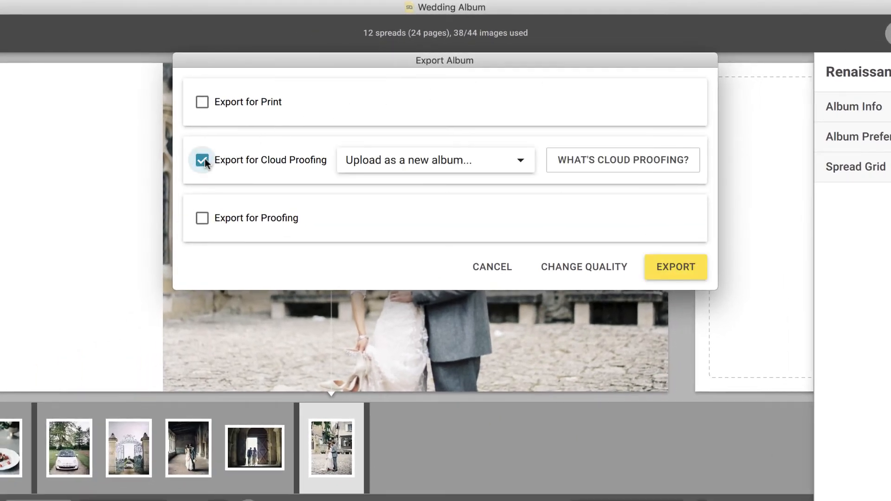
pyautogui.click(656, 263)
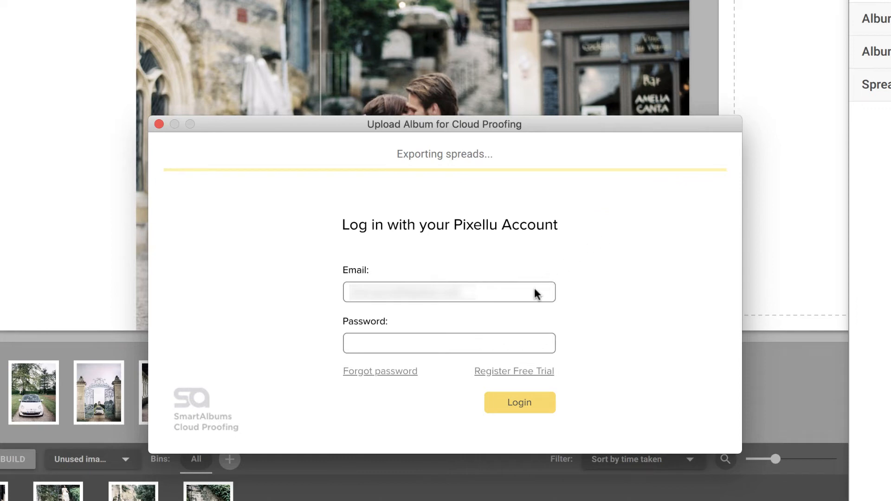
# Enter the account password and log in to the Pixellu account
pyautogui.click(512, 342)
pyautogui.write('••••••••')
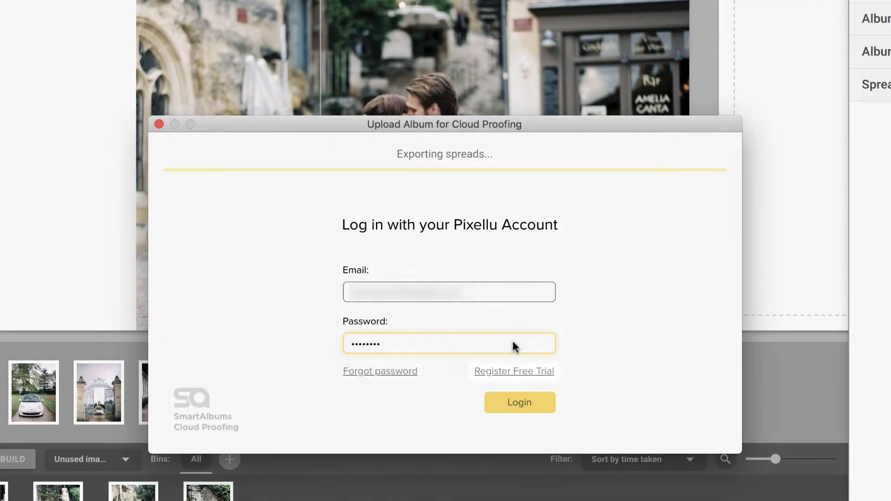
pyautogui.click(519, 400)
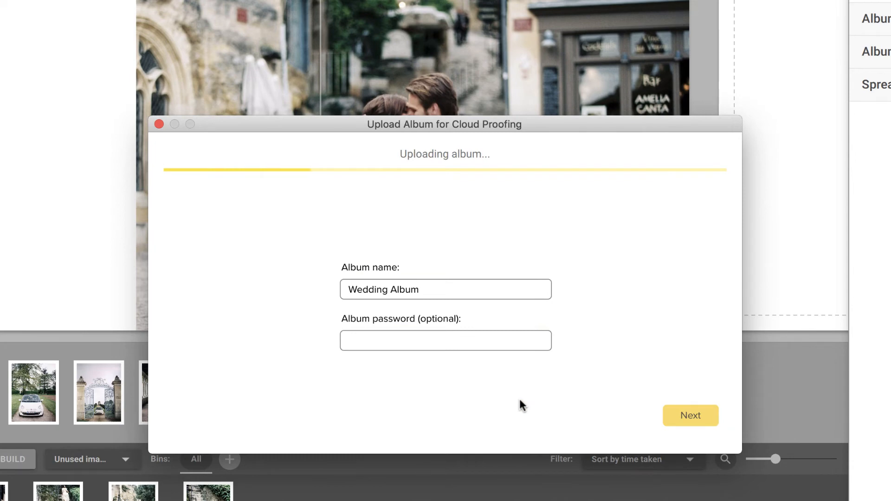
# Accept the album name, enter the client's full name and e-mail, and continue to the message step
pyautogui.click(679, 414)
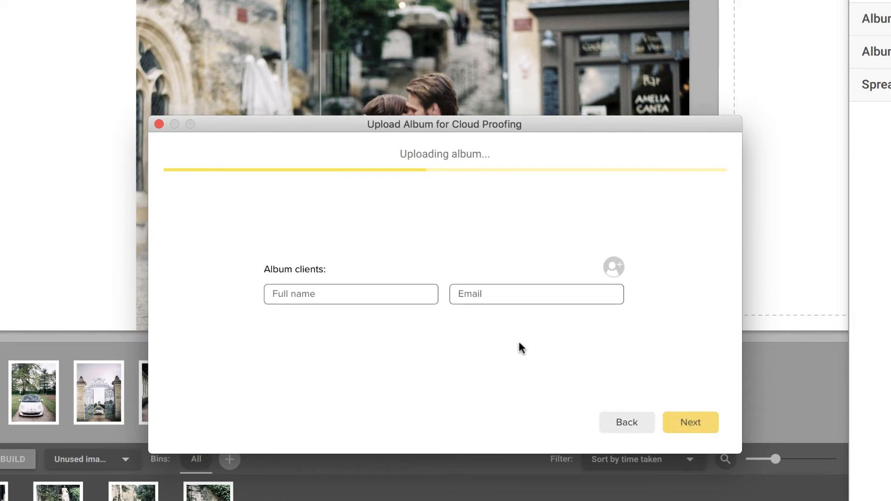
pyautogui.click(419, 297)
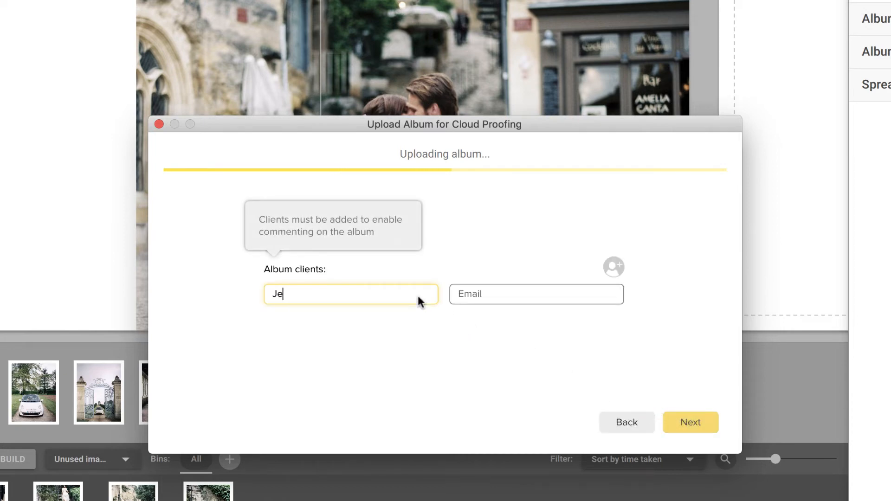
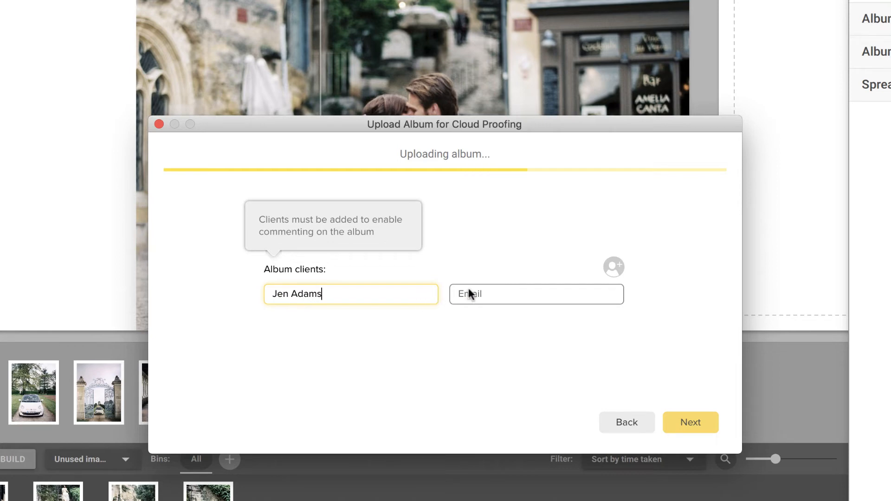
pyautogui.click(468, 294)
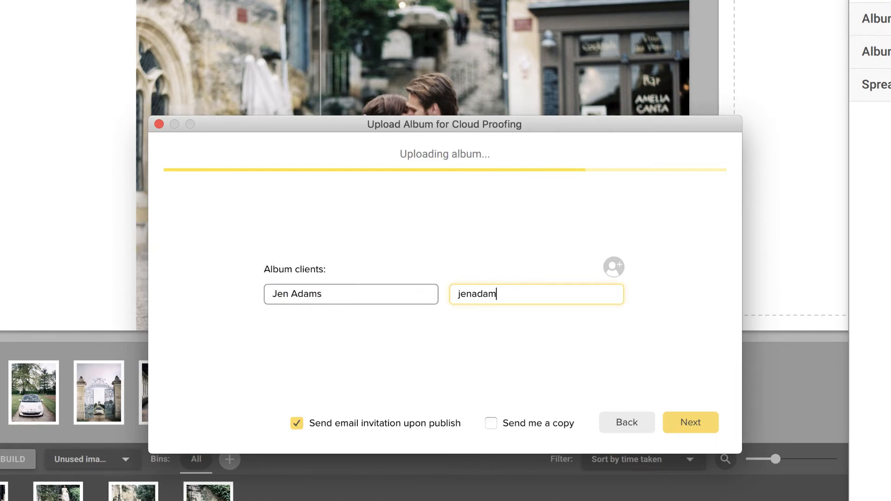
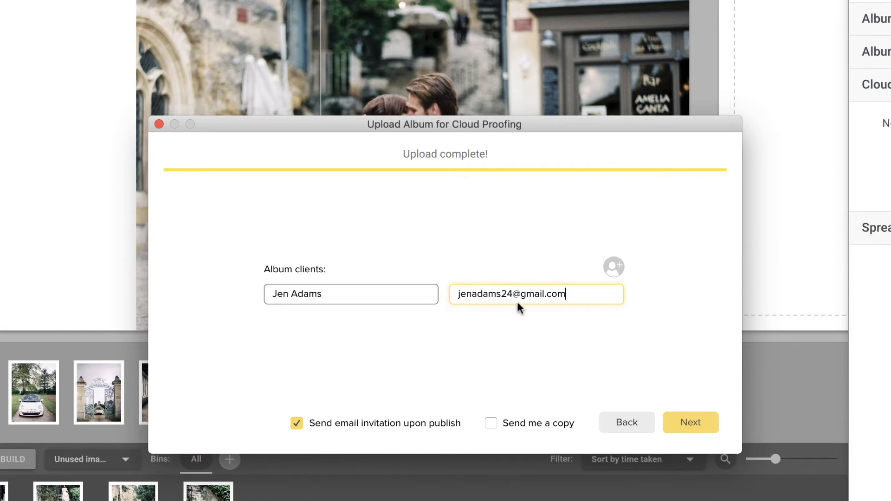
pyautogui.click(678, 415)
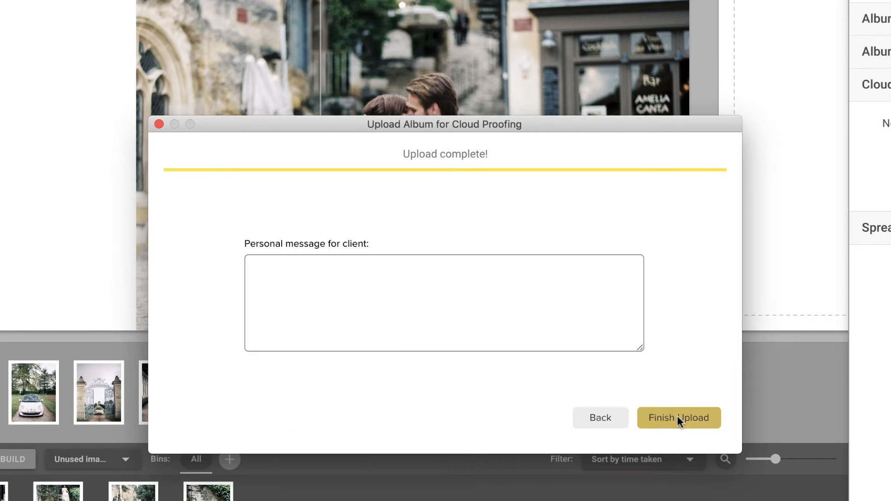
# Publish the album with the note 'Album is finished! Excited for your feedback!' and open it from the invitation e-mail
pyautogui.click(590, 324)
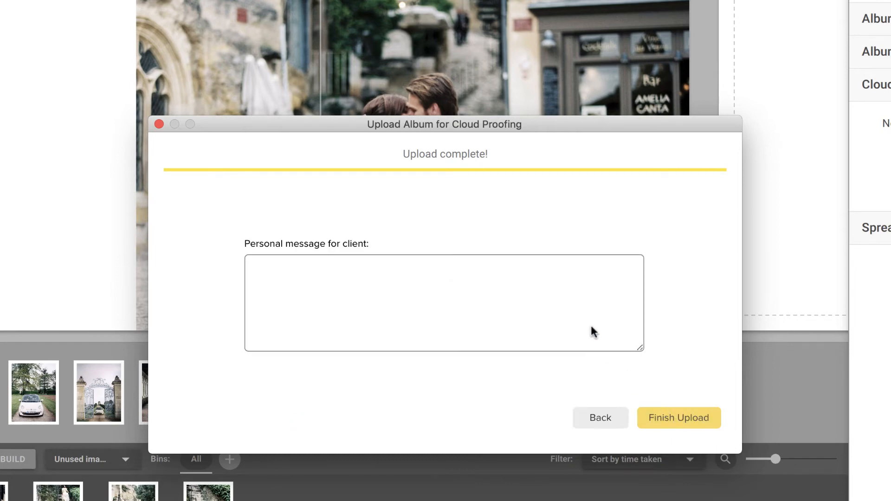
pyautogui.write('Album is finished! Excited for your fe')
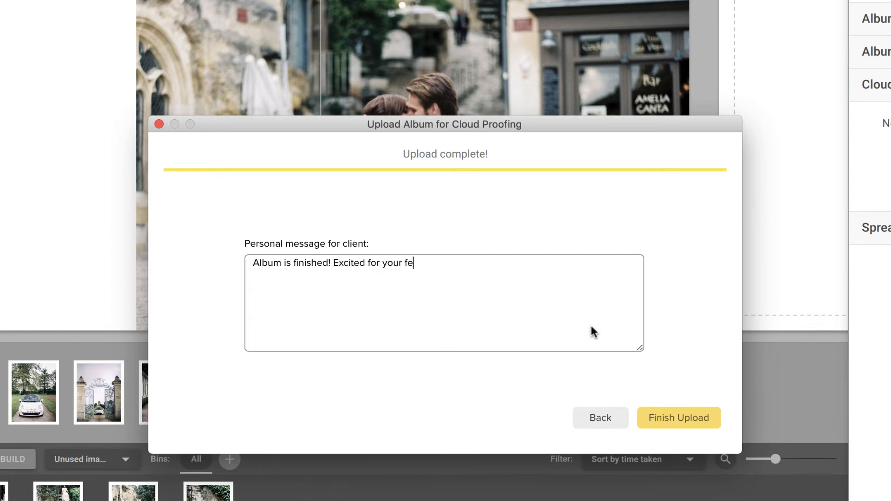
pyautogui.write('edback!')
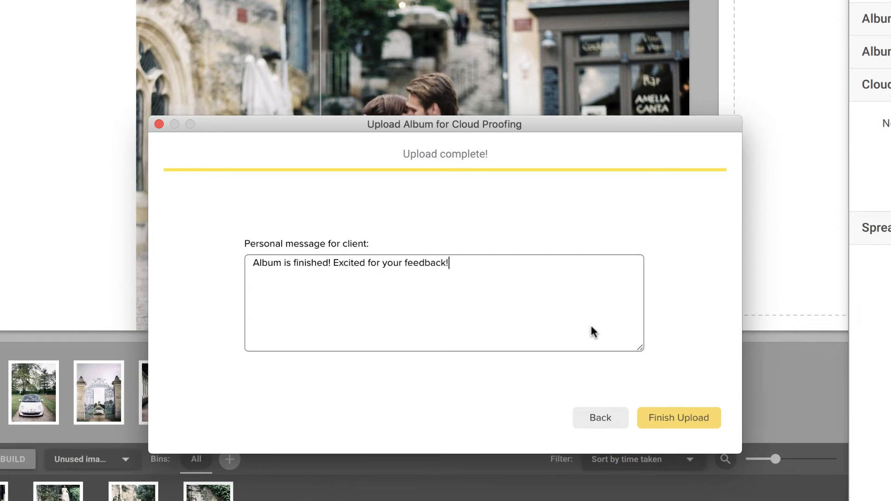
pyautogui.click(674, 418)
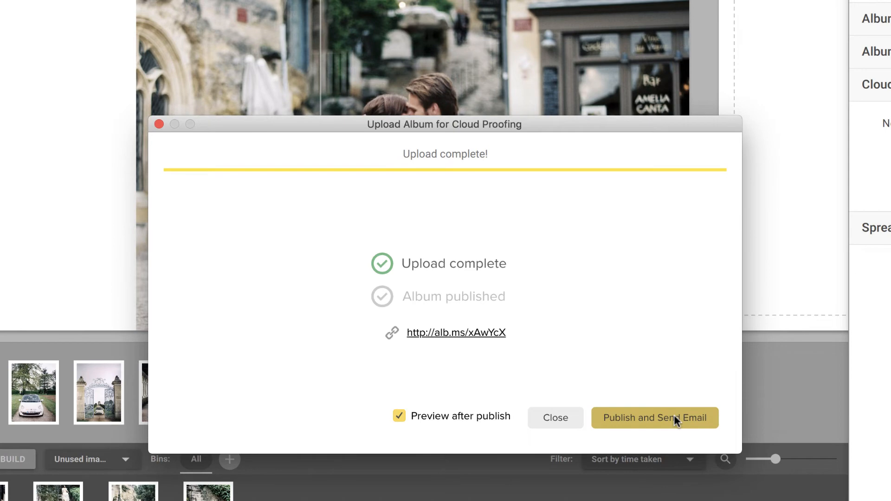
pyautogui.click(674, 417)
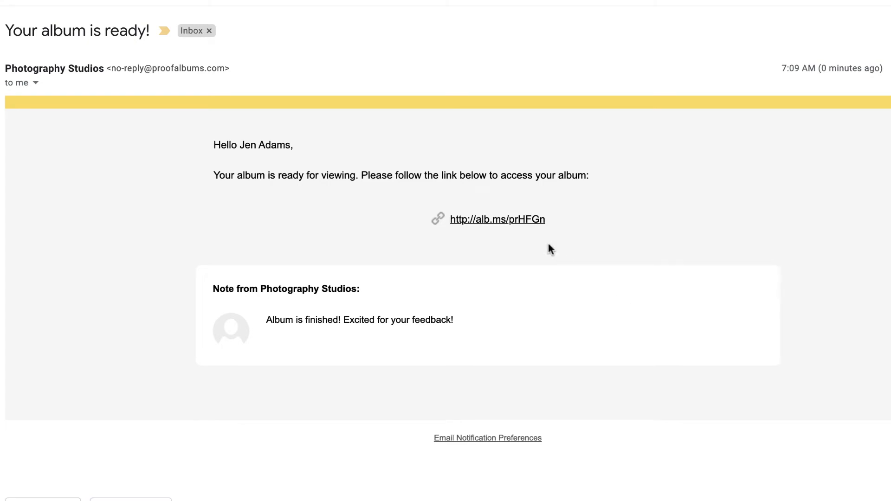
pyautogui.click(517, 219)
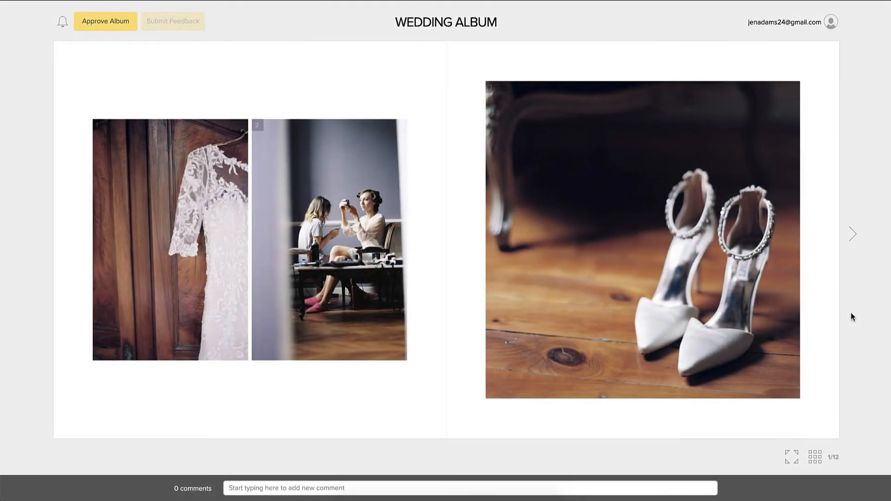
# Go to spread 4 and post the comment 'About spread 4: Replace image 2'
pyautogui.click(853, 236)
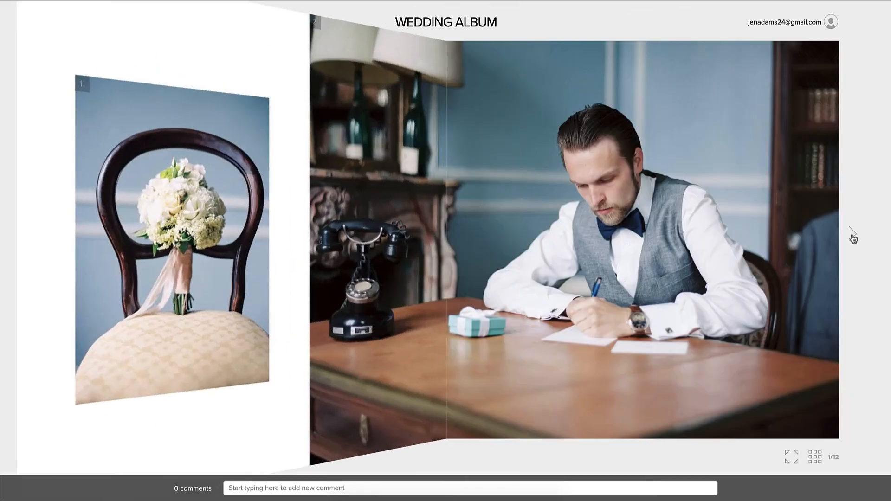
pyautogui.click(853, 236)
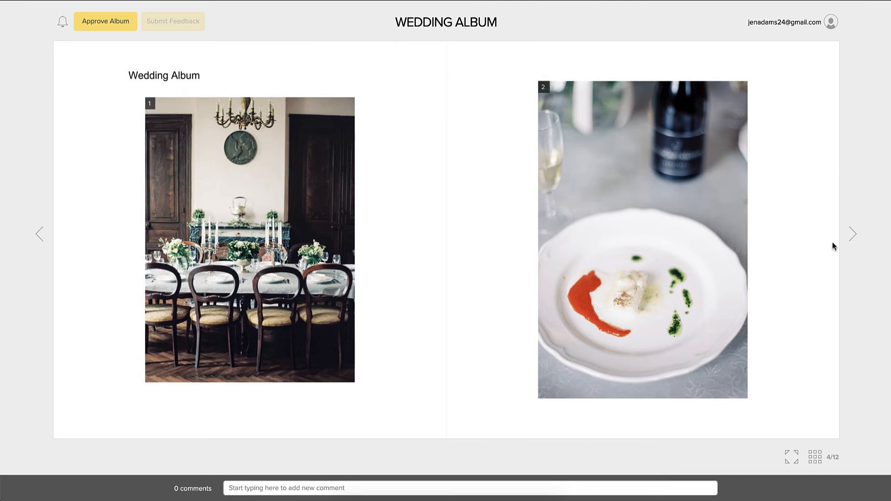
pyautogui.click(603, 487)
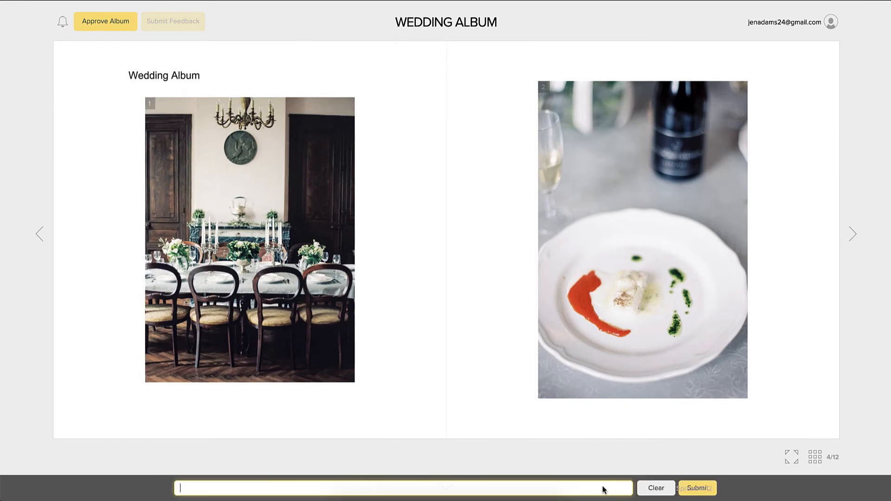
pyautogui.write('About spread 4: Replace image ')
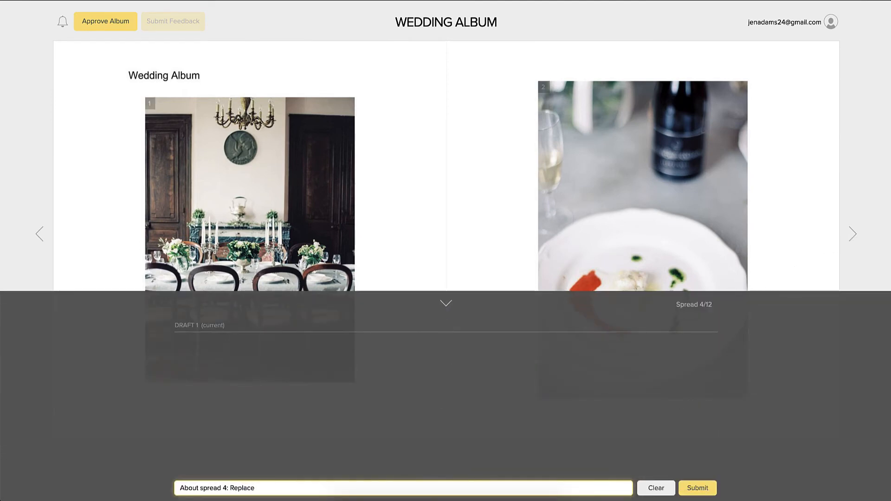
pyautogui.write('2')
pyautogui.press('Return')
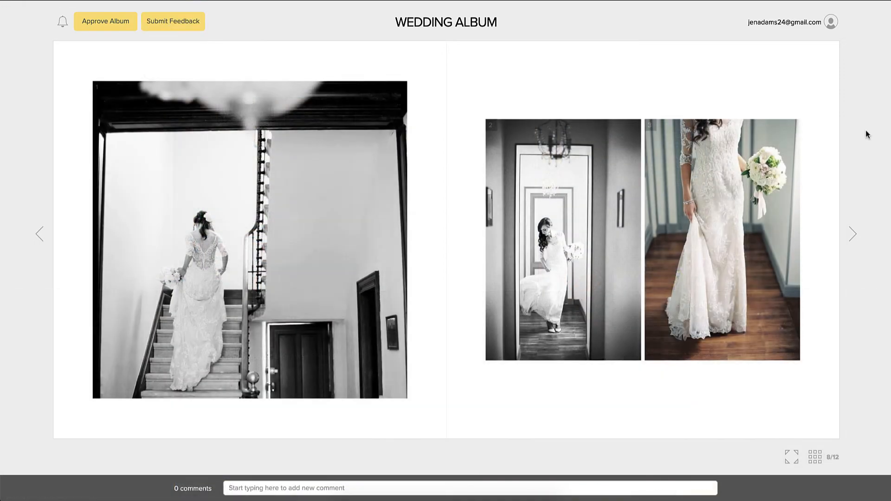
# Comment 'Make this image black and white' on enlarged image 3
pyautogui.click(784, 183)
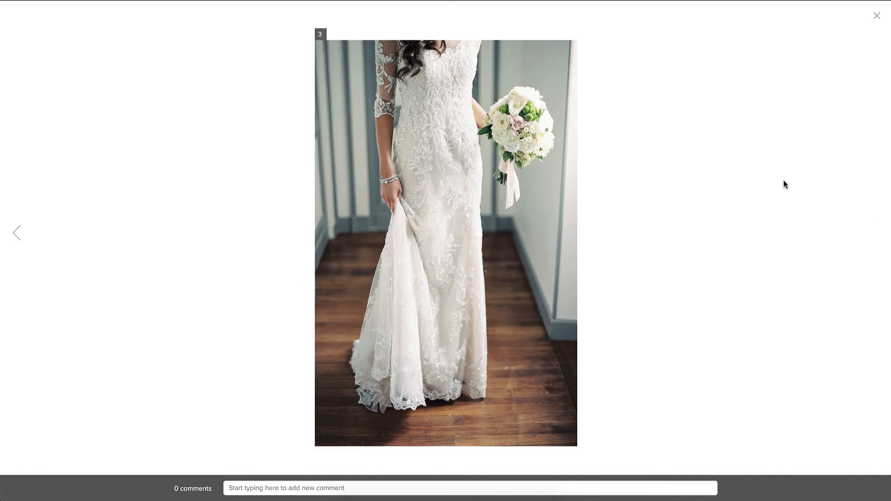
pyautogui.click(601, 487)
pyautogui.write('Ma')
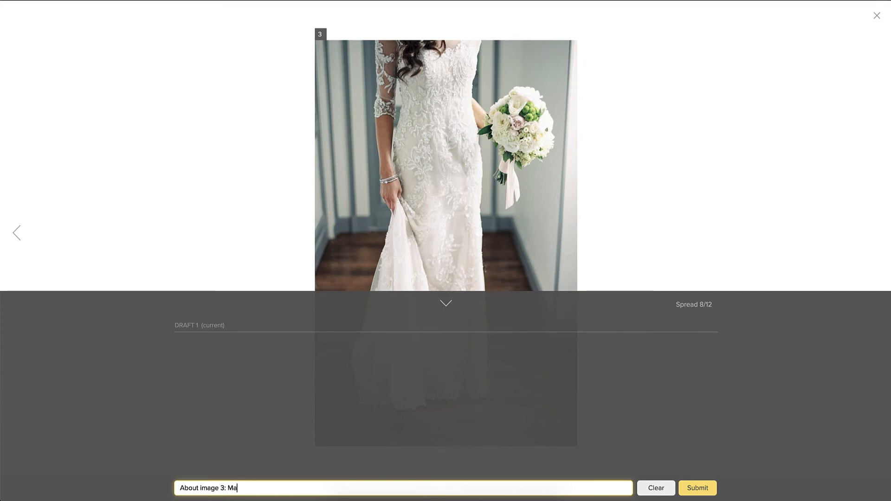
pyautogui.write('ke this image ')
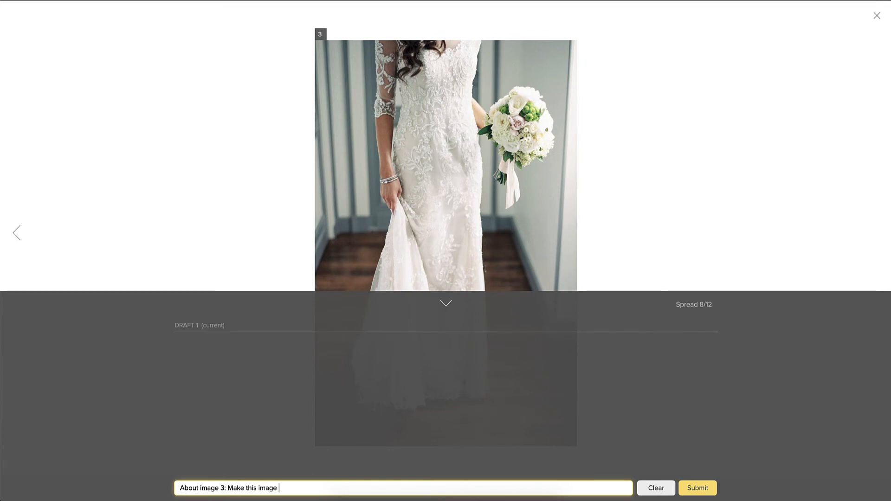
pyautogui.write('black and white')
pyautogui.press('Return')
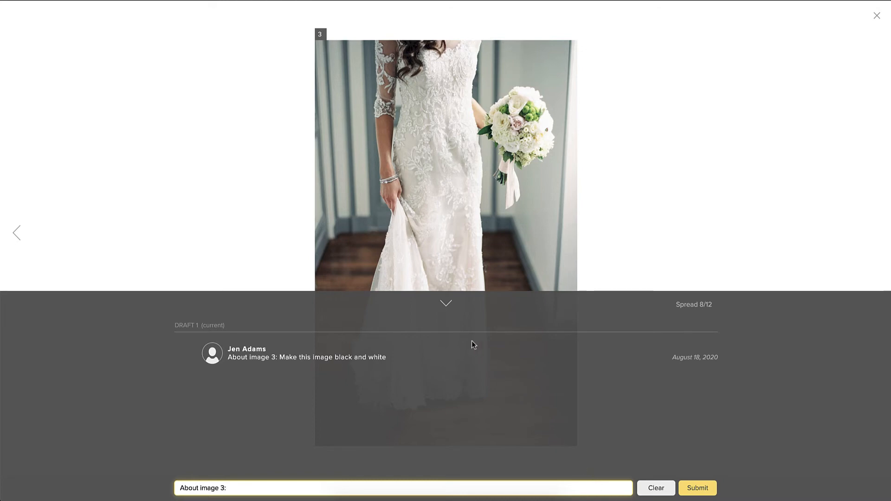
# Close the image view and submit the feedback to the photographer
pyautogui.click(446, 306)
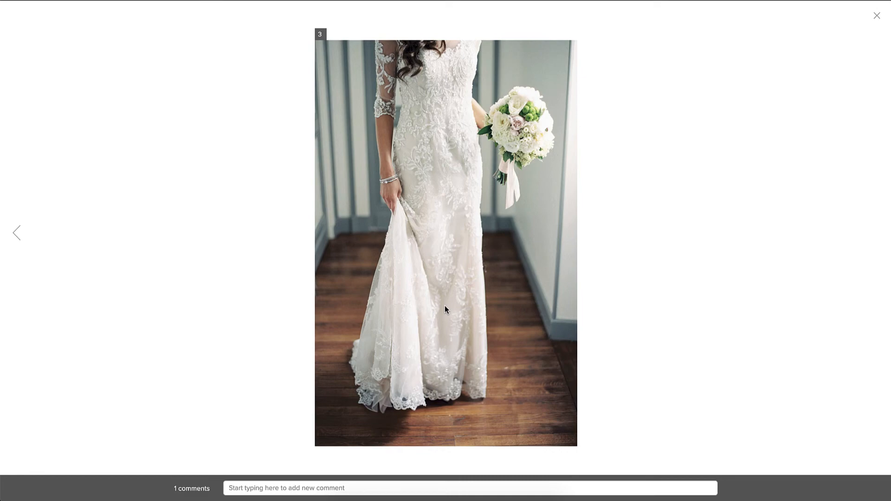
pyautogui.click(445, 305)
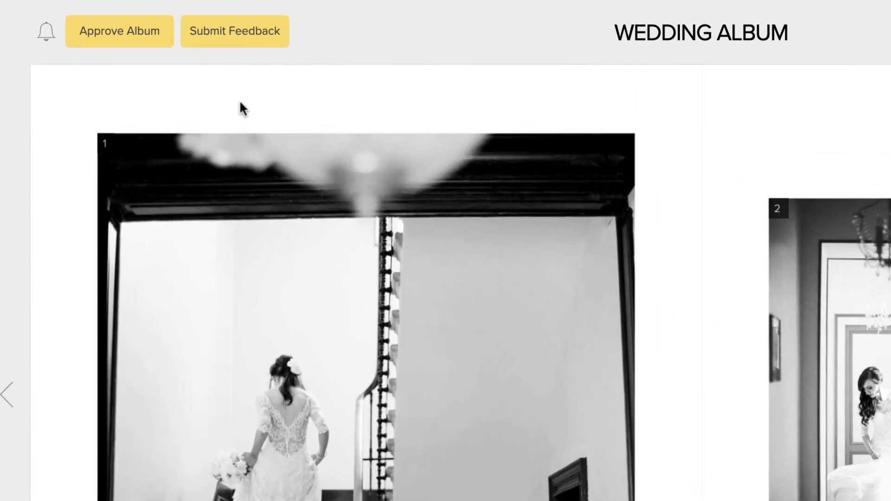
pyautogui.click(219, 45)
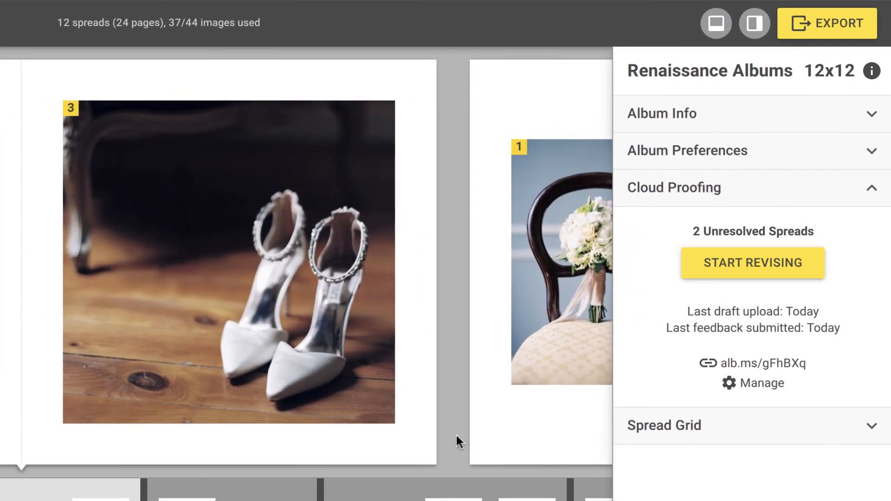
# Swap spread 4's image 2 for the door wreath photo, mark the comment resolved, and go to the next unresolved spread
pyautogui.click(715, 264)
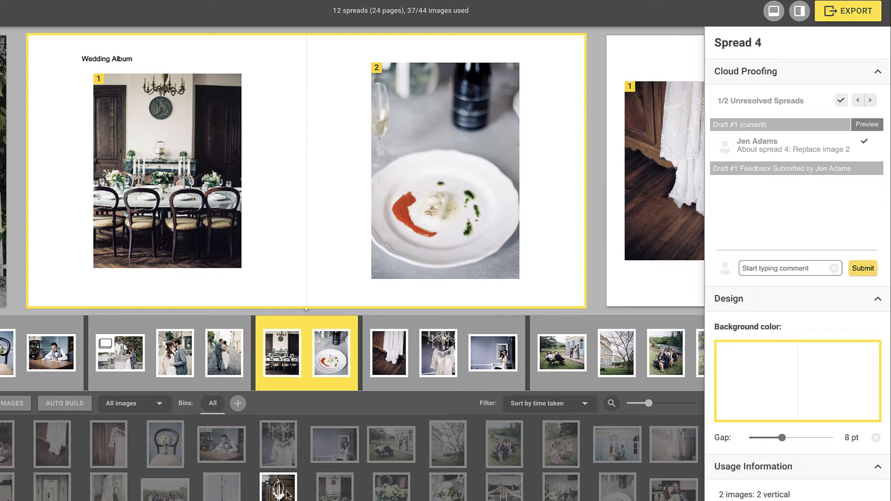
pyautogui.moveTo(286, 492); pyautogui.dragTo(392, 262)
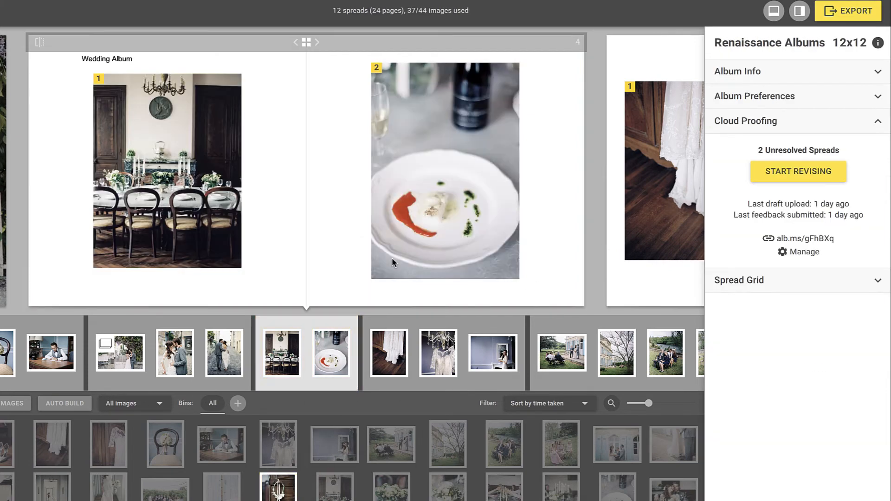
pyautogui.click(358, 250)
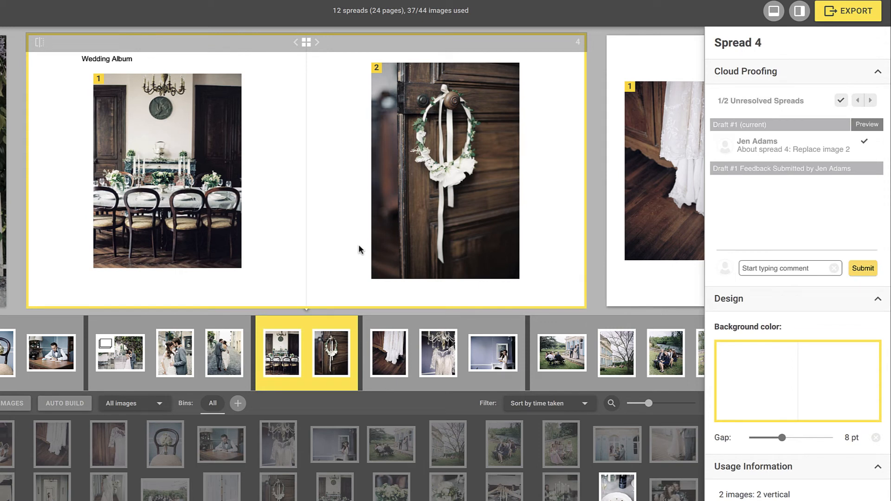
pyautogui.click(840, 101)
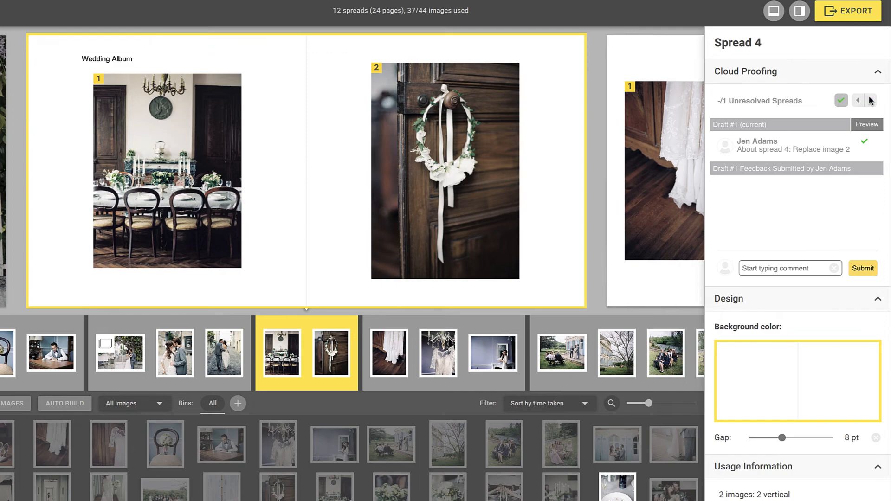
pyautogui.click(870, 100)
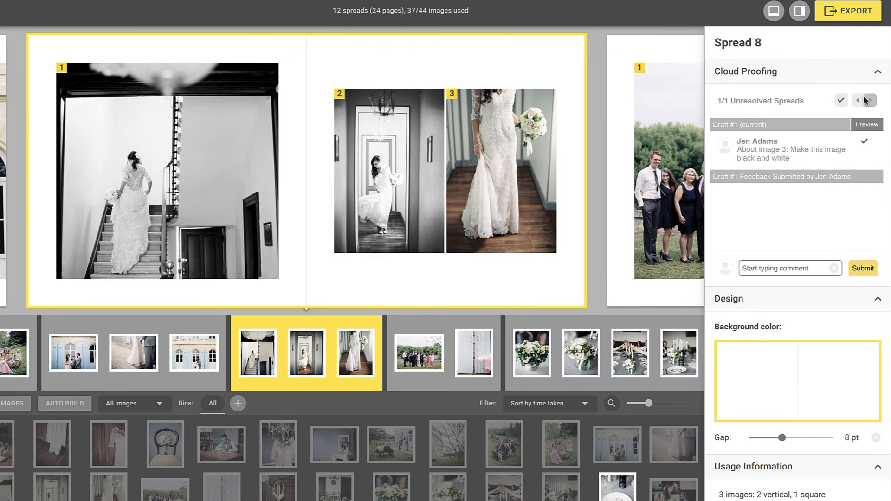
# Apply Black & White Preset 4 to image 3 on spread 8 and mark the request resolved
pyautogui.click(546, 154)
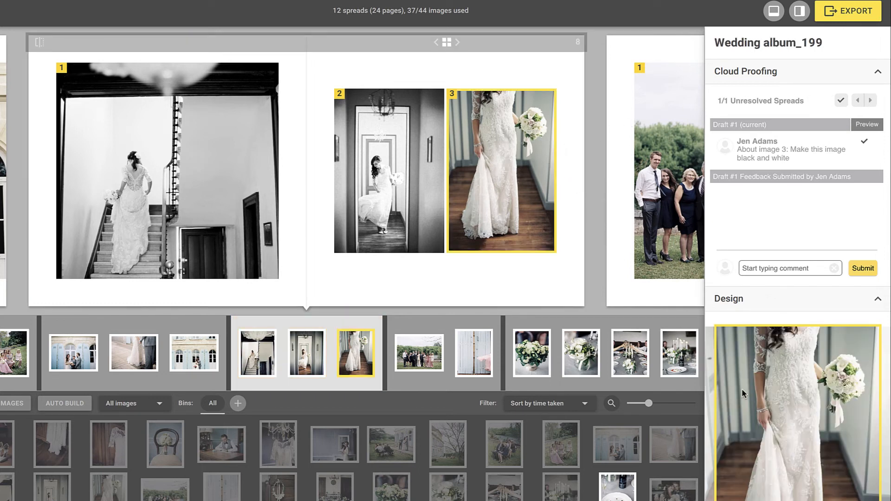
pyautogui.scroll(-7, 742, 389)
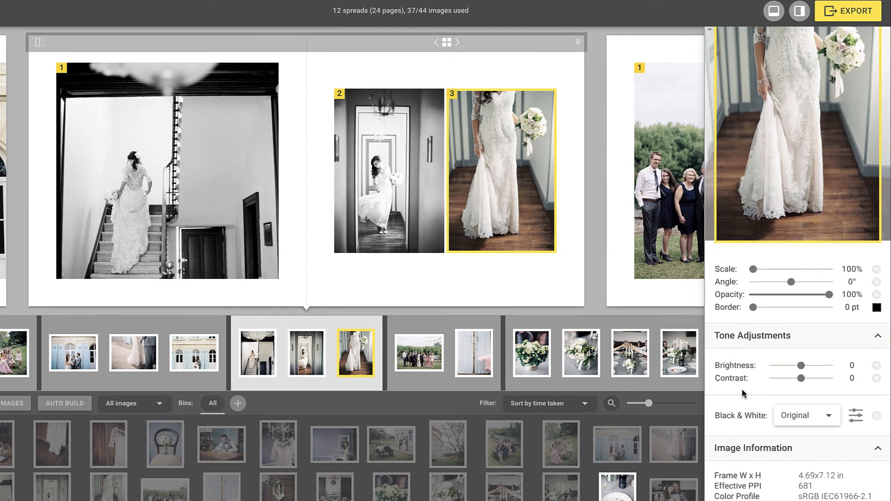
pyautogui.click(829, 415)
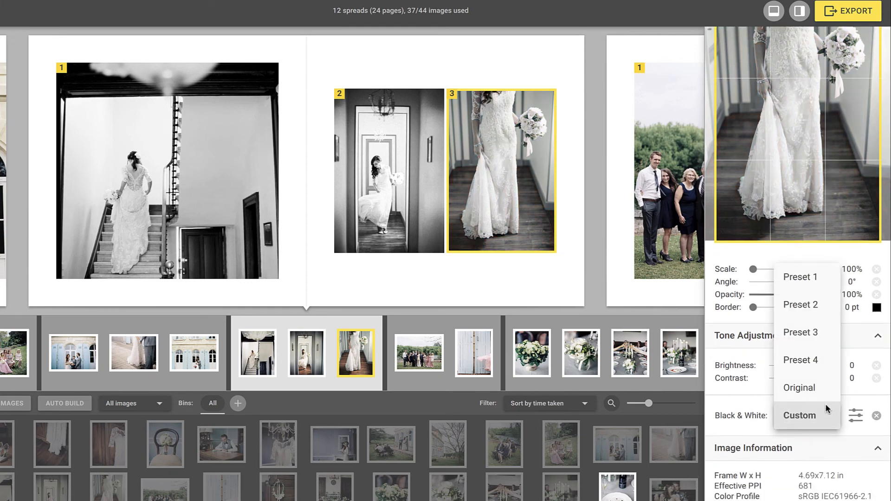
pyautogui.click(818, 361)
pyautogui.scroll(7, 817, 363)
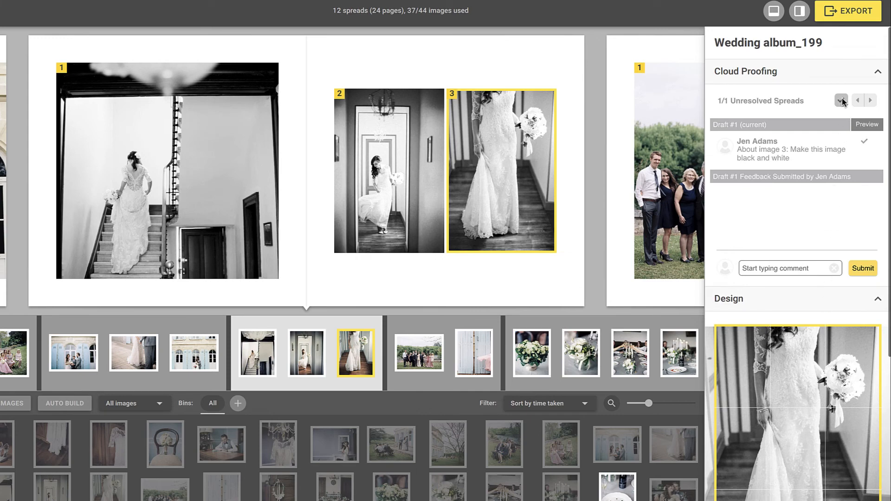
pyautogui.click(840, 100)
pyautogui.click(600, 224)
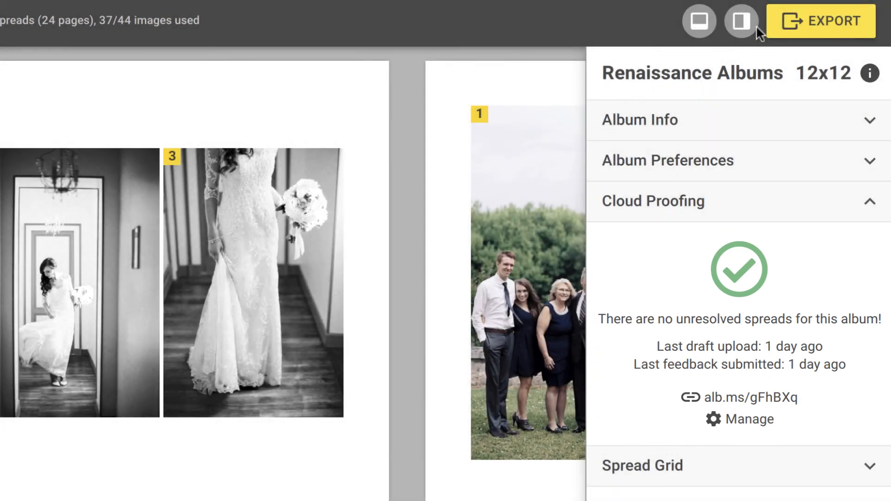
pyautogui.click(783, 18)
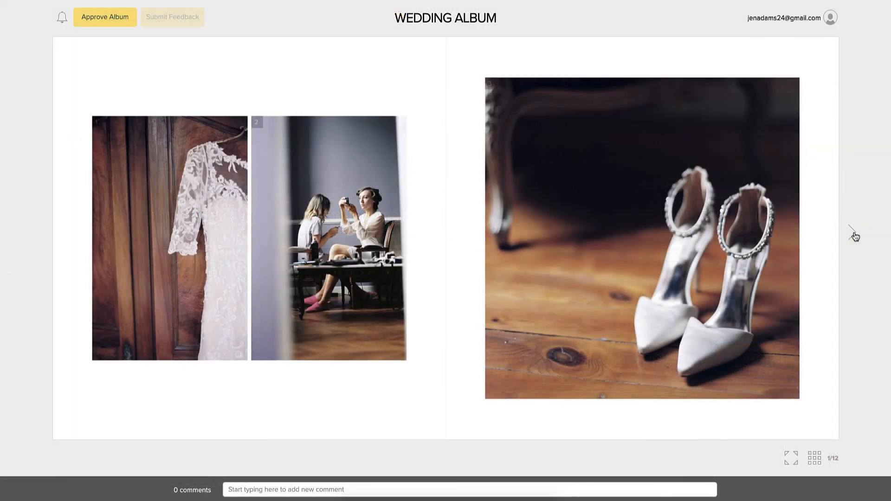
# Page forward through four spreads of the revised album
pyautogui.click(855, 237)
pyautogui.click(855, 237)
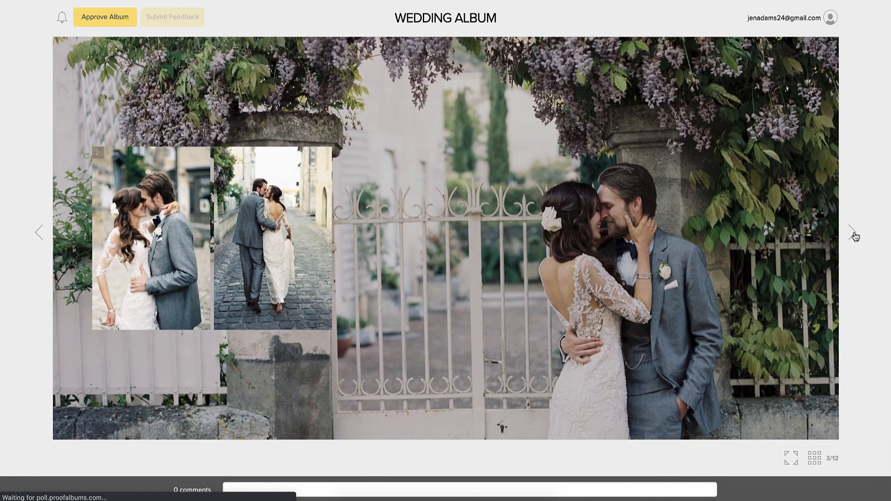
pyautogui.click(855, 236)
pyautogui.click(855, 237)
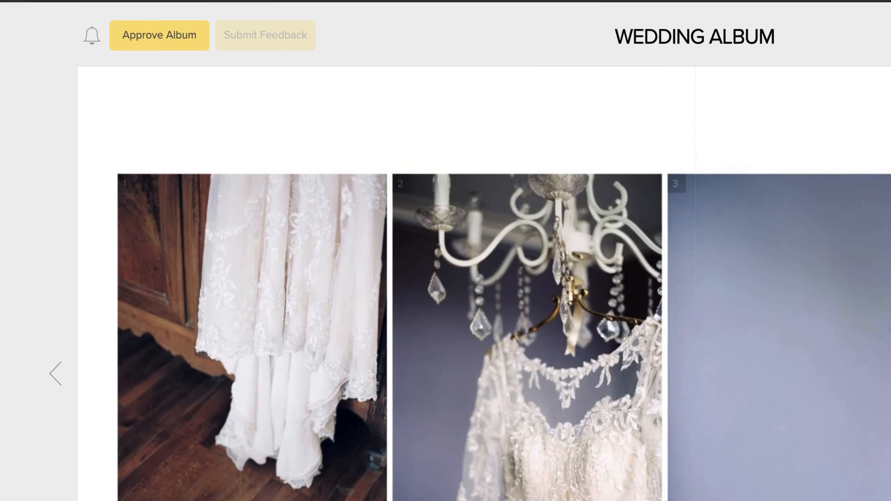
# Approve the album with the note 'Looks great! Thank you!'
pyautogui.click(195, 47)
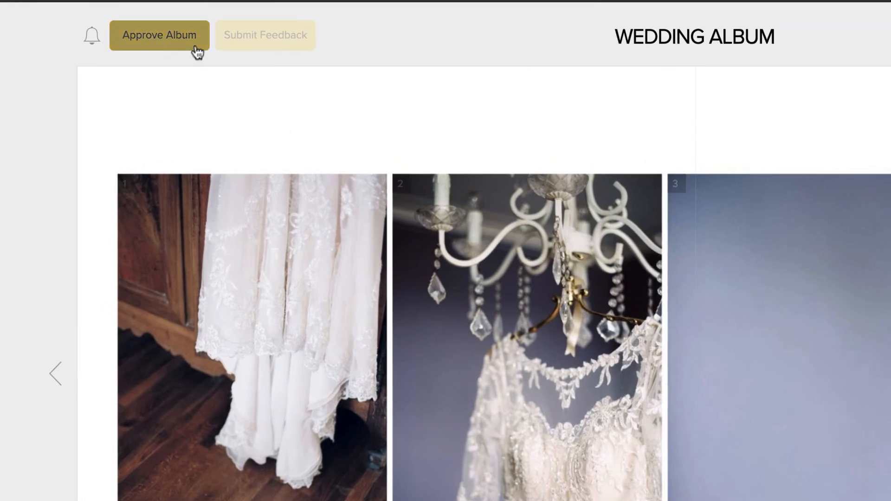
pyautogui.click(221, 173)
pyautogui.write('Look')
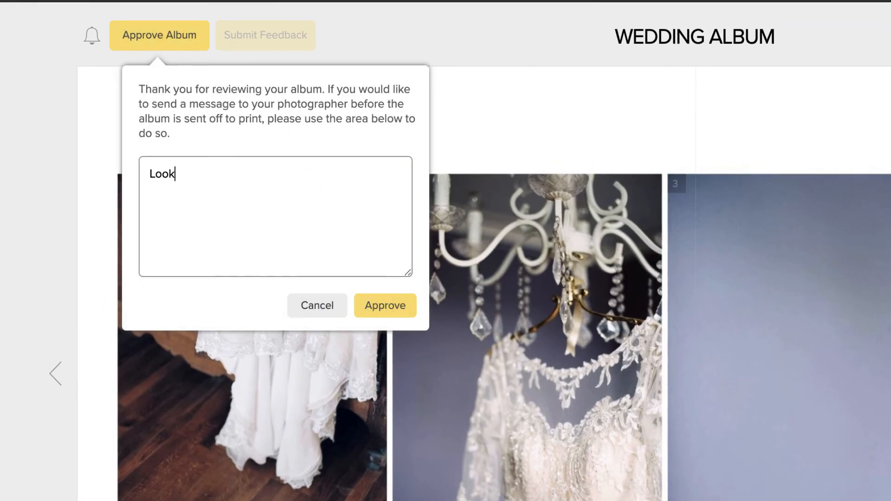
pyautogui.write('s great! Thank you!')
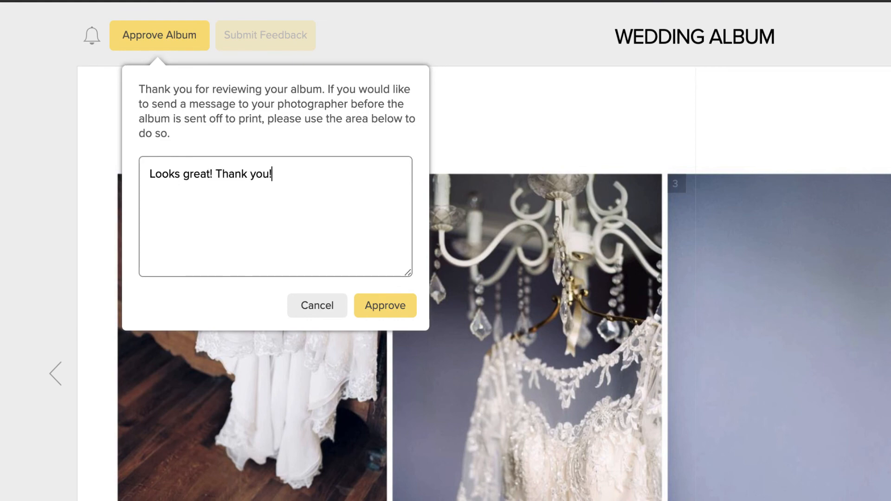
pyautogui.click(376, 305)
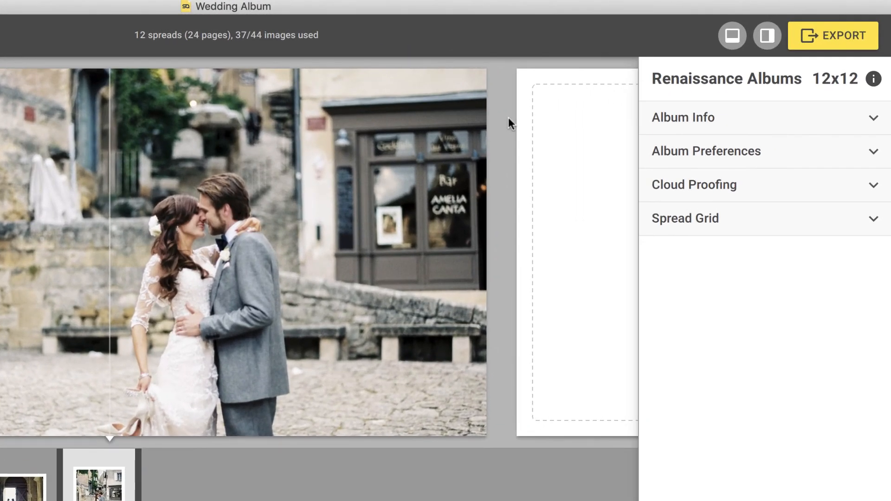
# Export all 12 spreads for print in PDF format, then close the export window
pyautogui.click(815, 37)
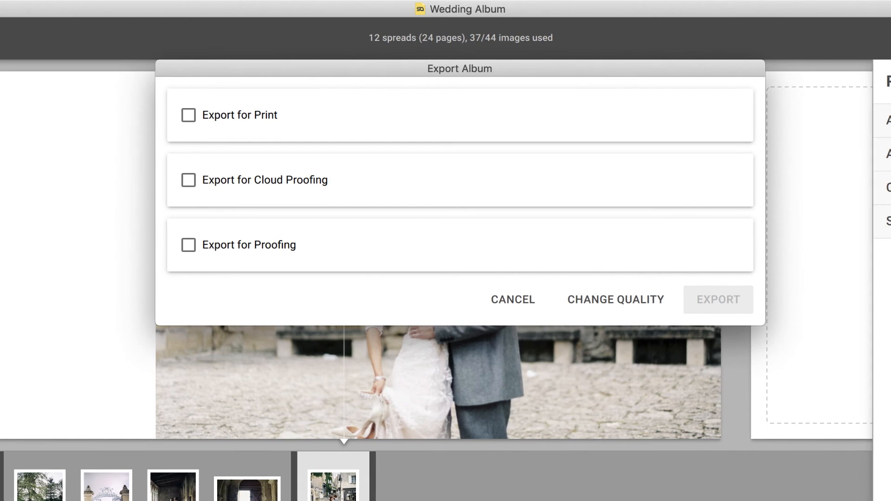
pyautogui.click(189, 115)
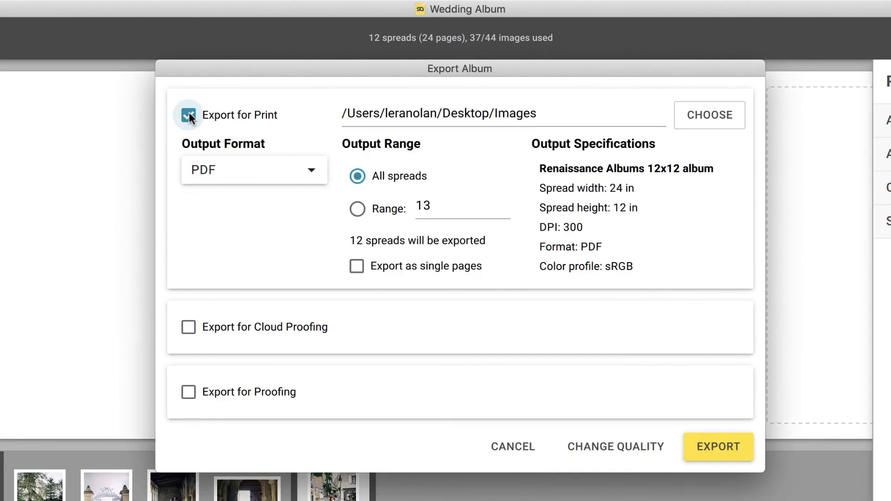
pyautogui.click(308, 172)
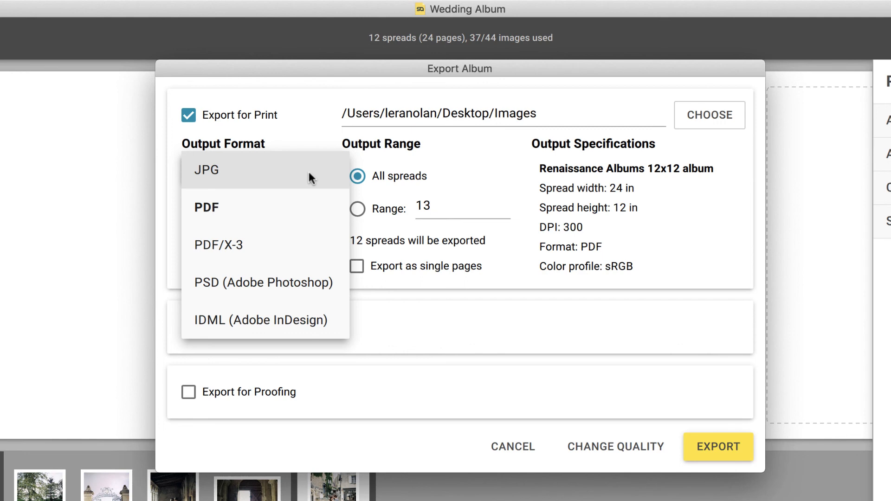
pyautogui.click(310, 200)
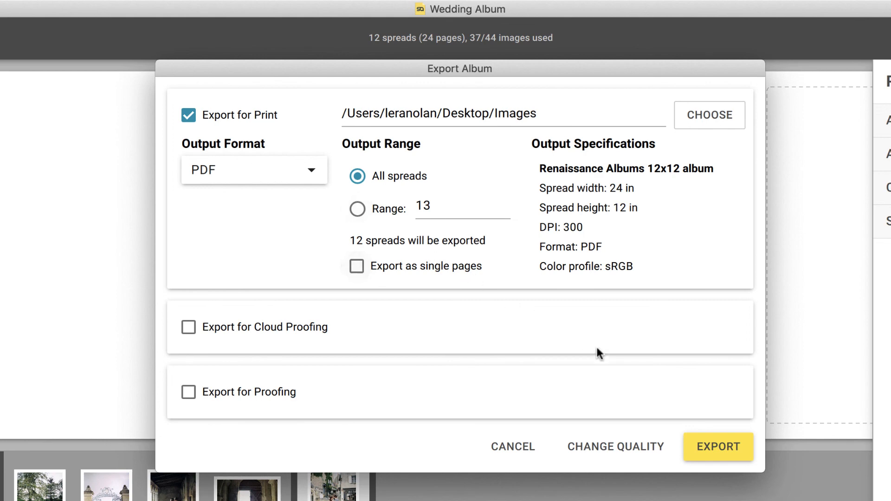
pyautogui.click(722, 445)
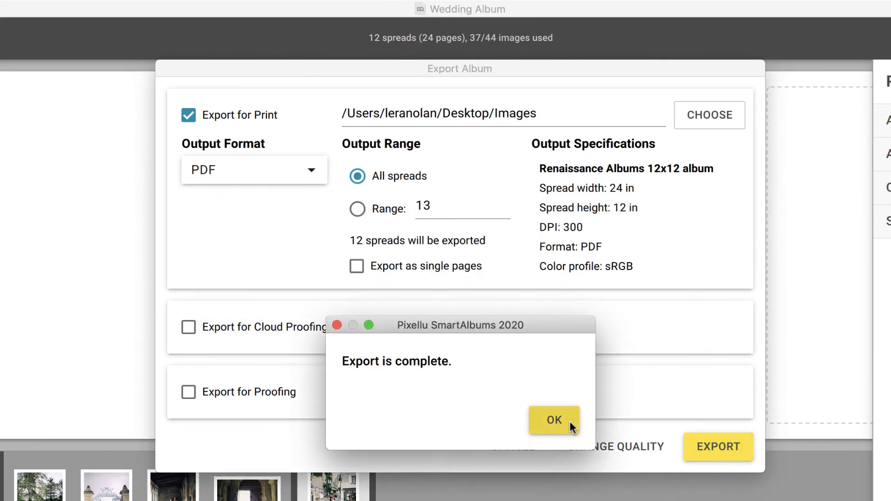
pyautogui.click(554, 420)
pyautogui.click(512, 446)
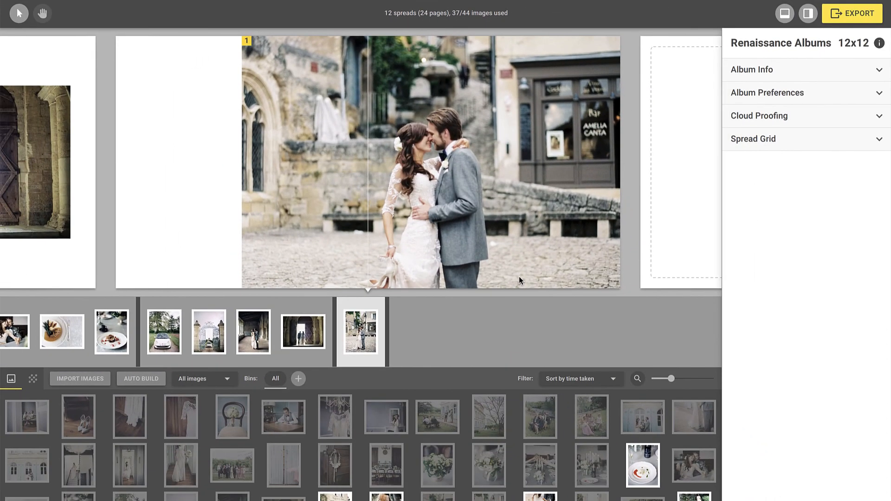